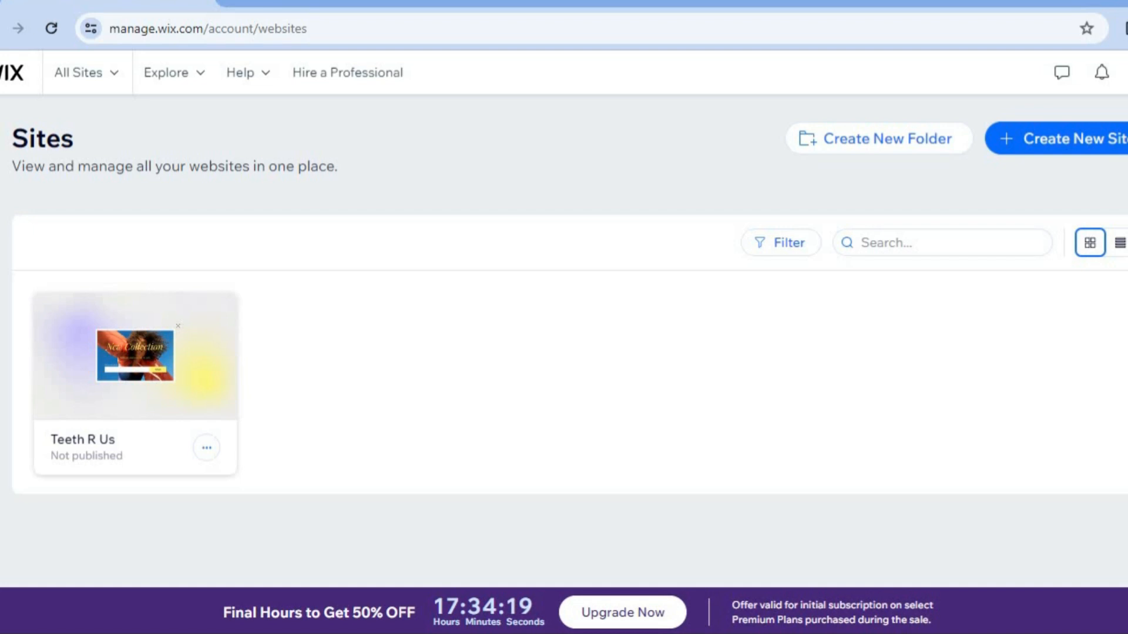
- Create a new site set up without AI and choose Wedding as its website type
click(1079, 147)
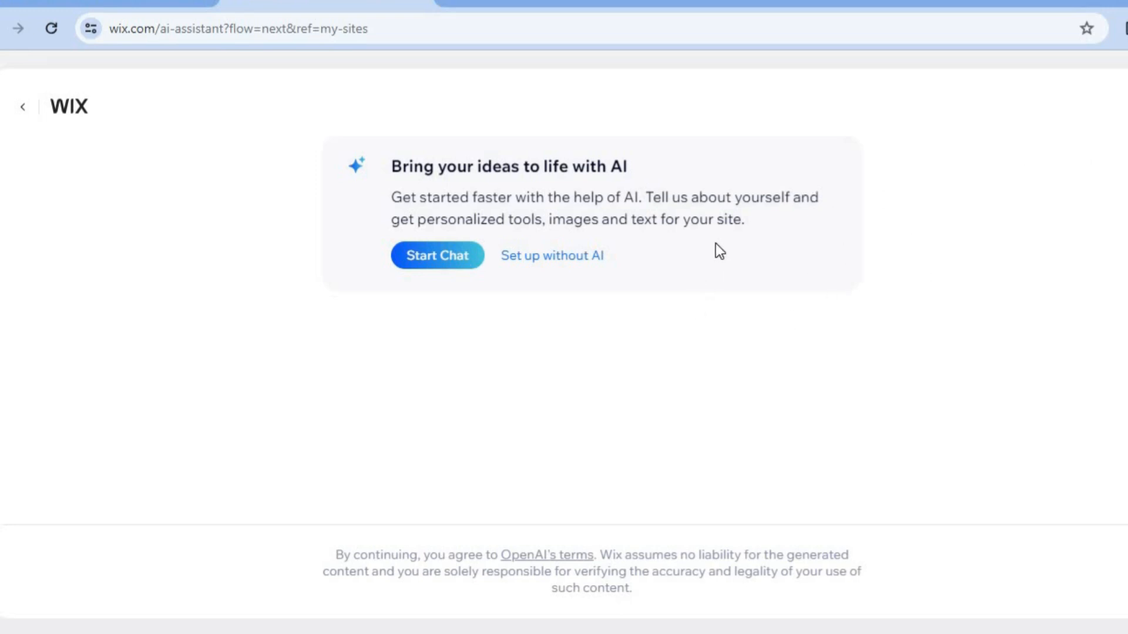
click(569, 256)
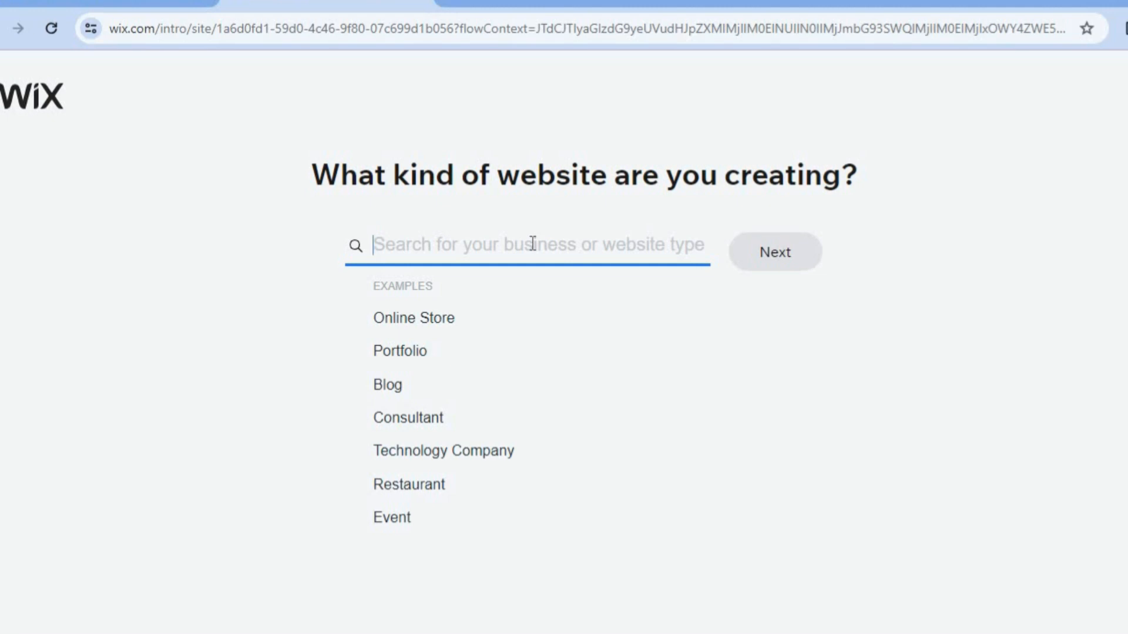
text(WE)
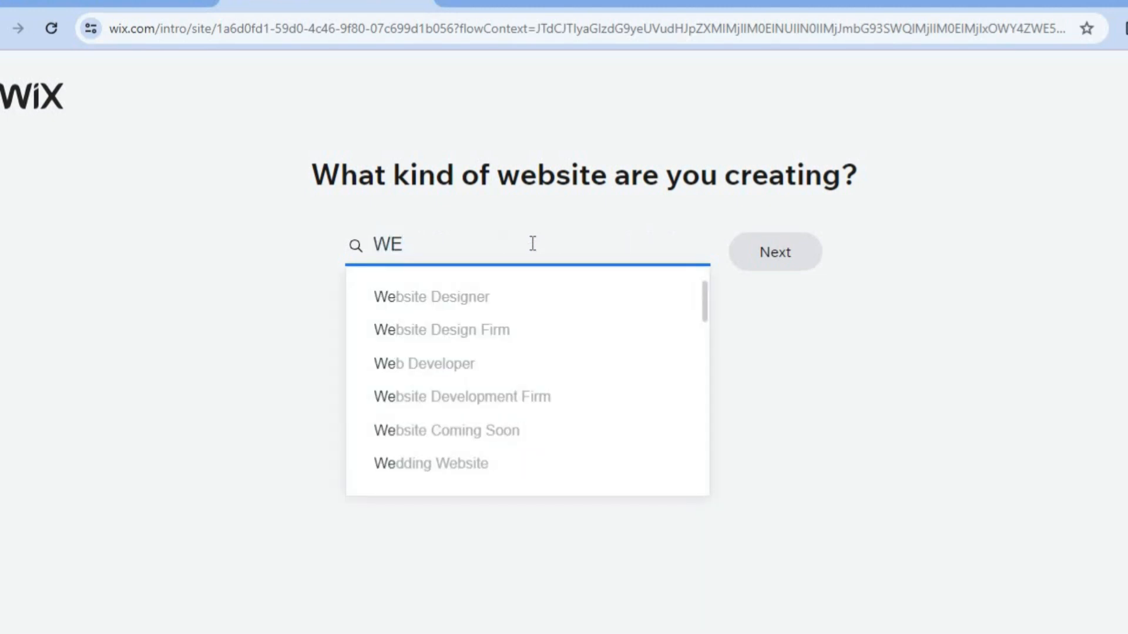
text(D)
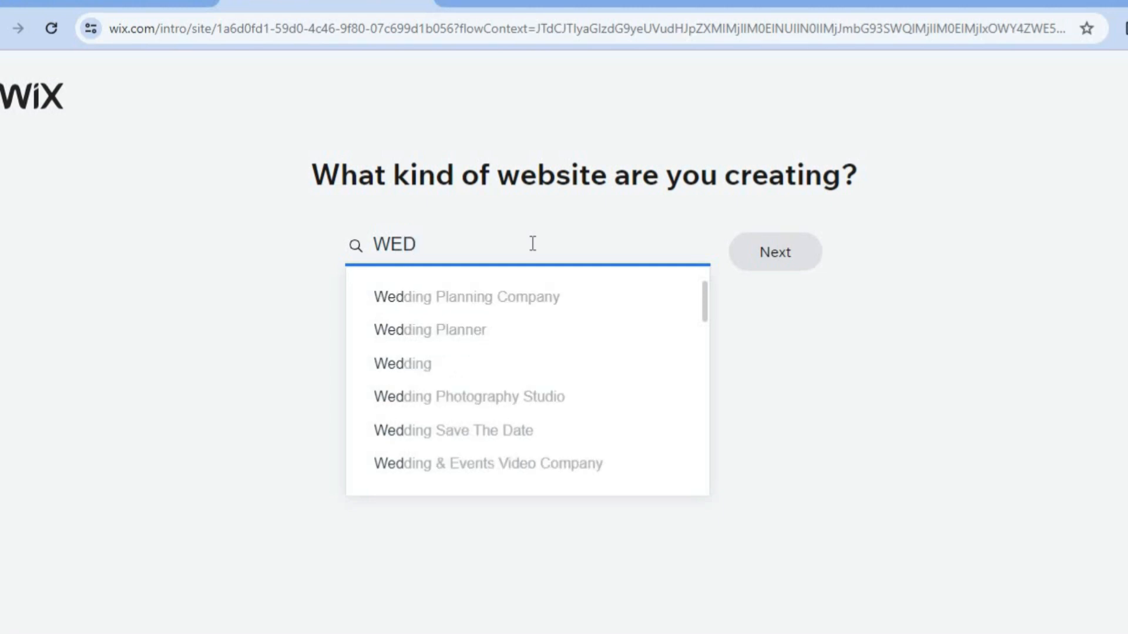
text(D)
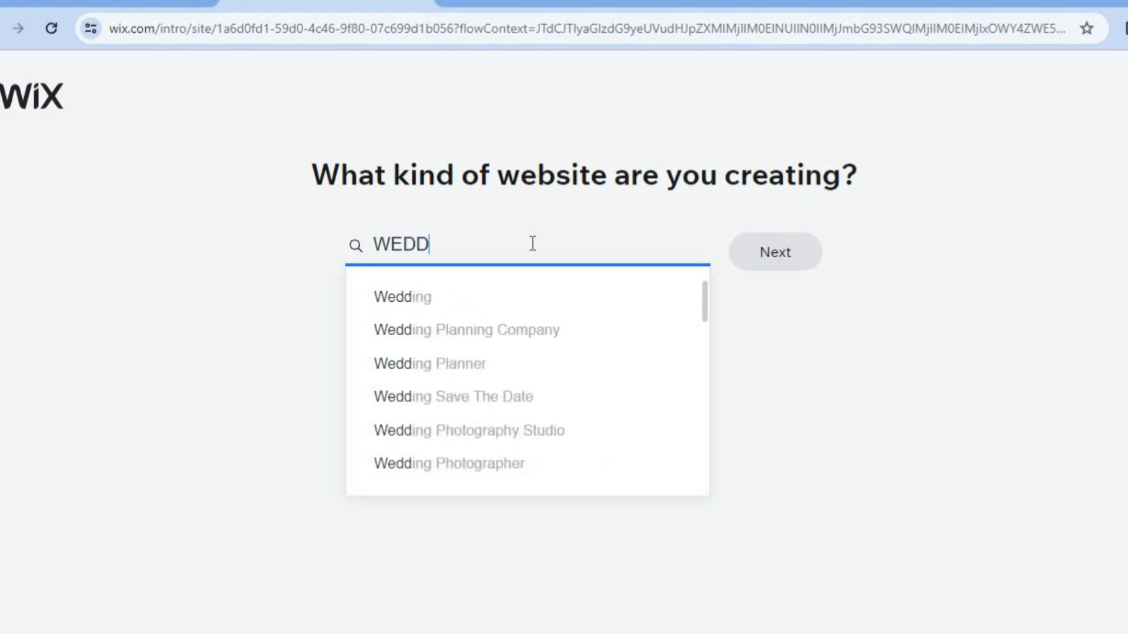
text(ING)
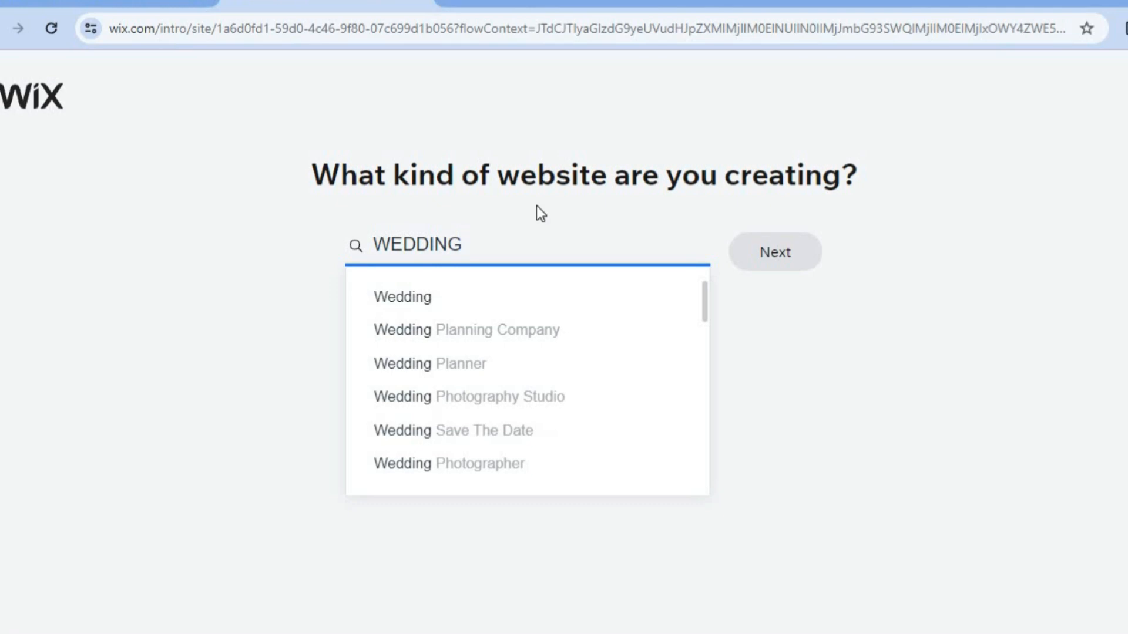
click(475, 312)
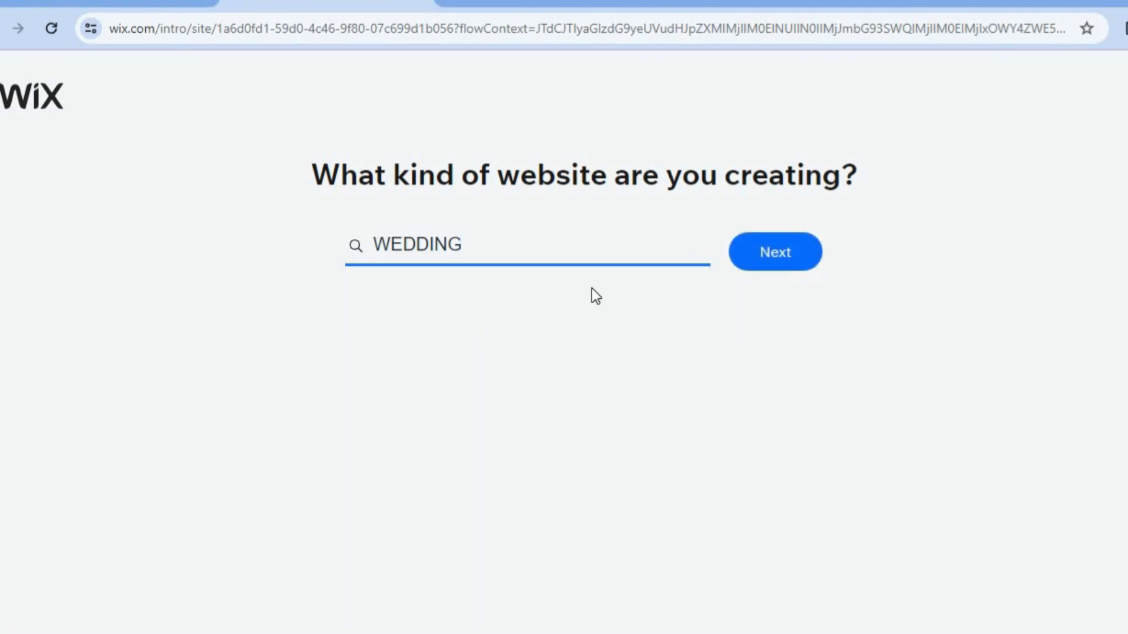
click(791, 256)
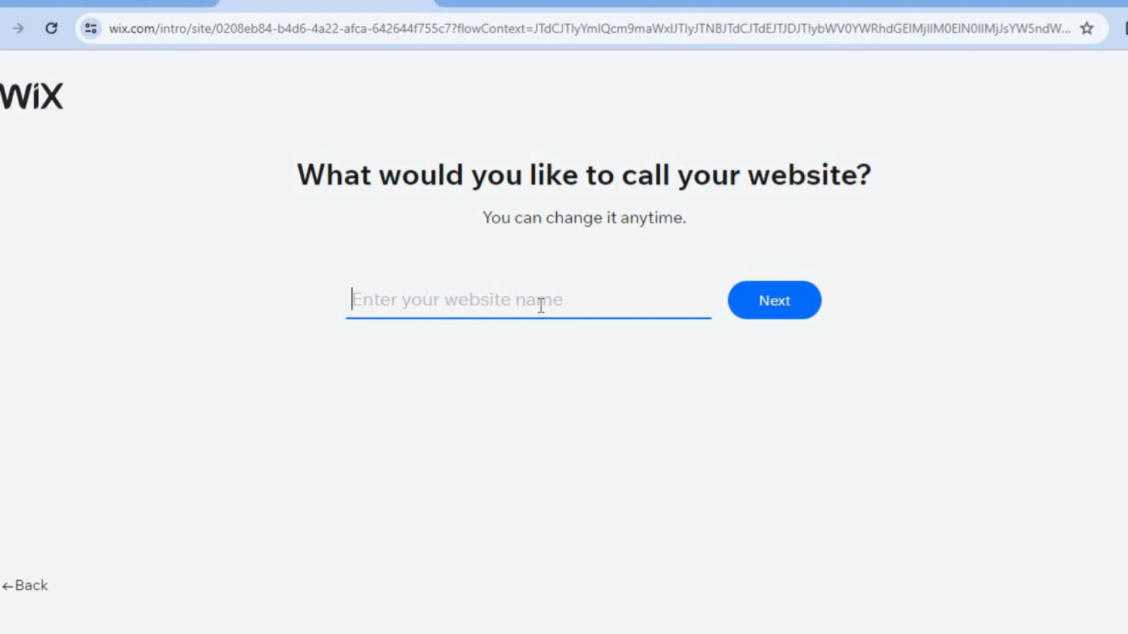
- Name the website J&A WEDDING and continue the setup
text(J)
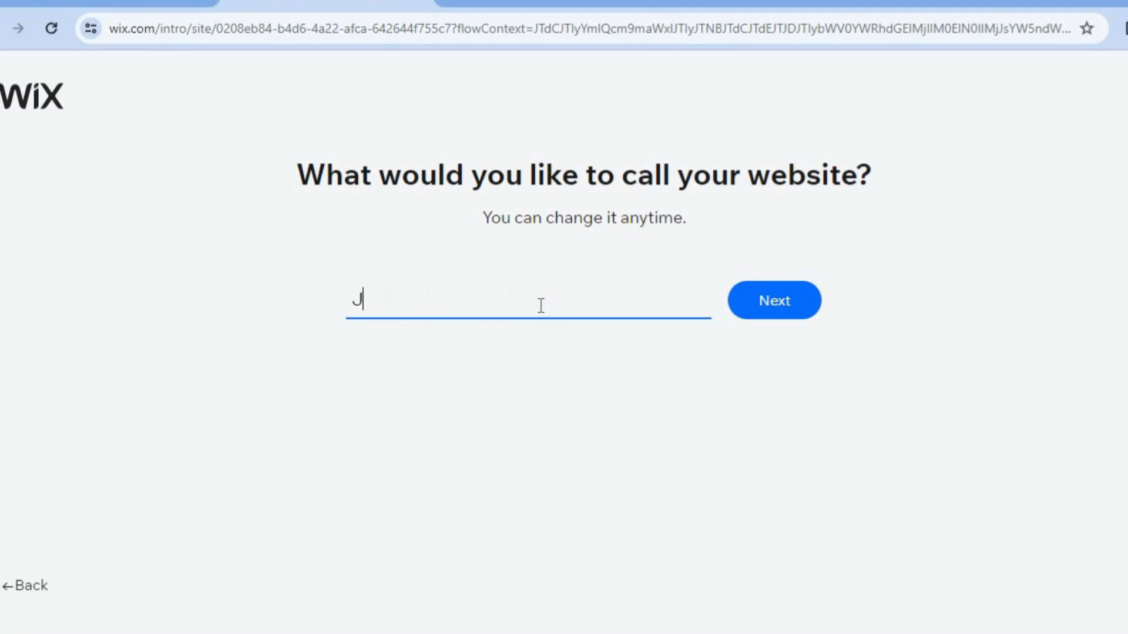
text(&A WEDDING)
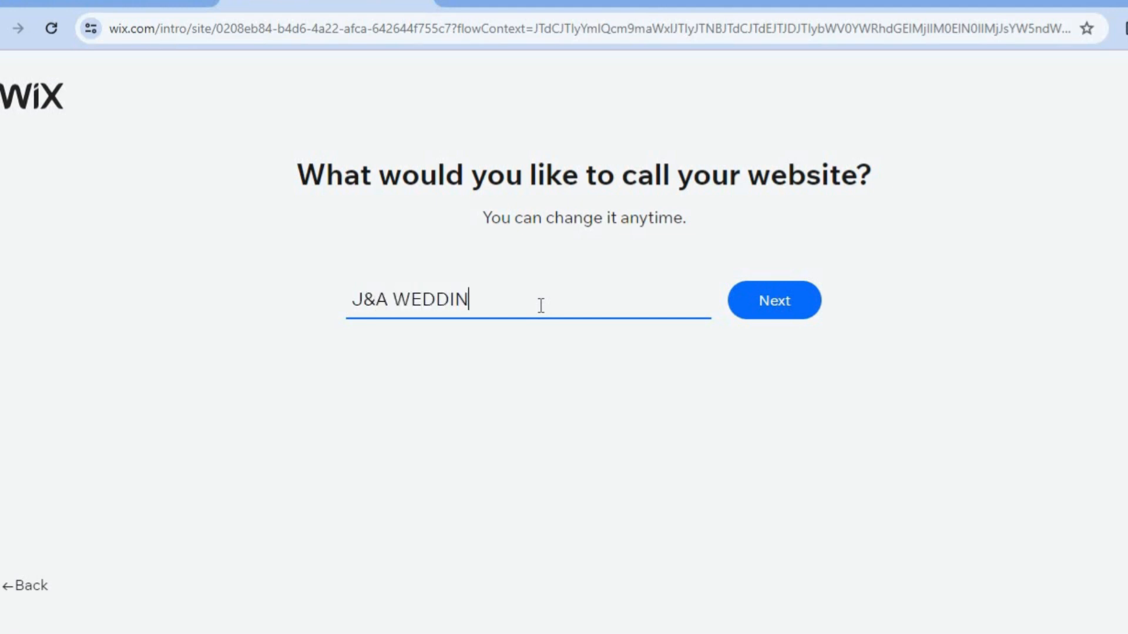
click(764, 316)
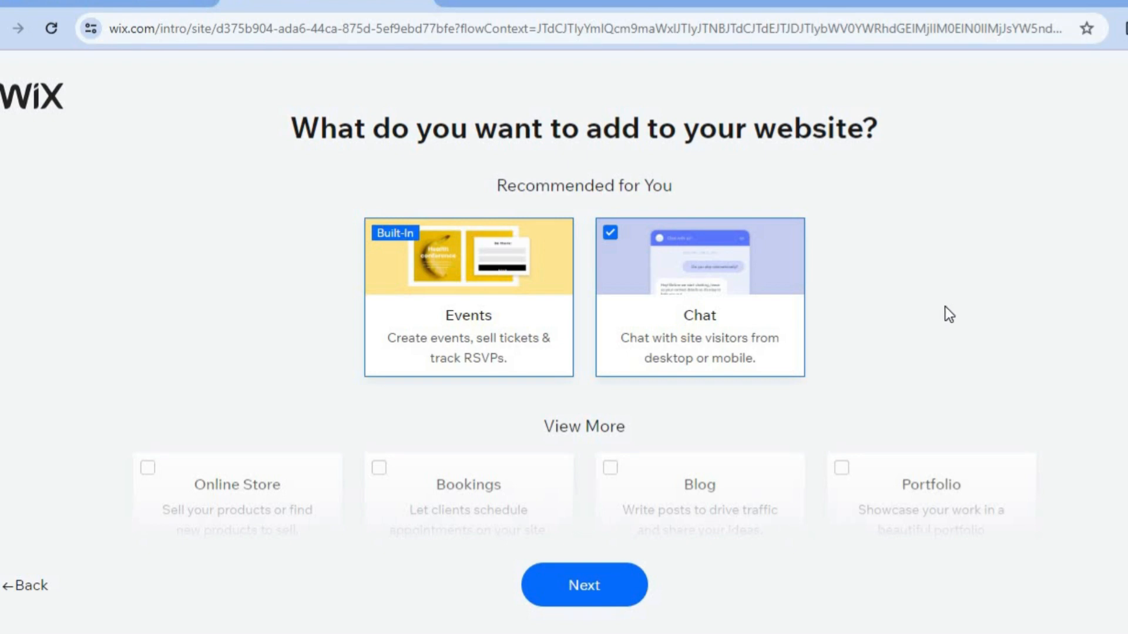
- Add the Blog and Instagram Feed features to the website and continue the setup
mouse_move(462, 345)
scroll(875, 325, down, 3)
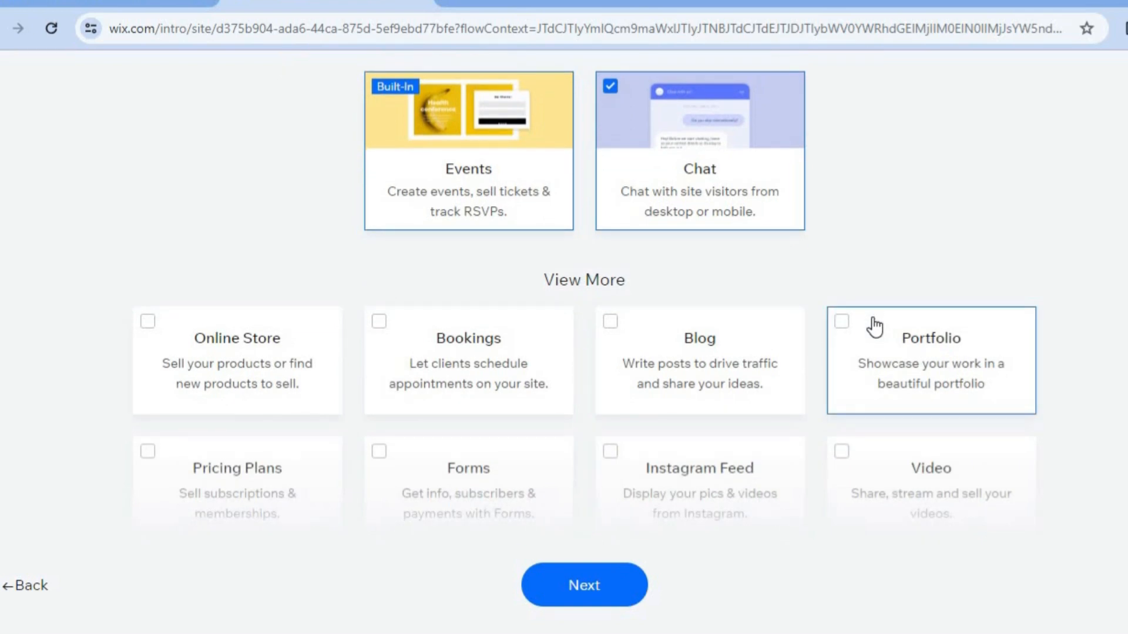
scroll(876, 326, down, 3)
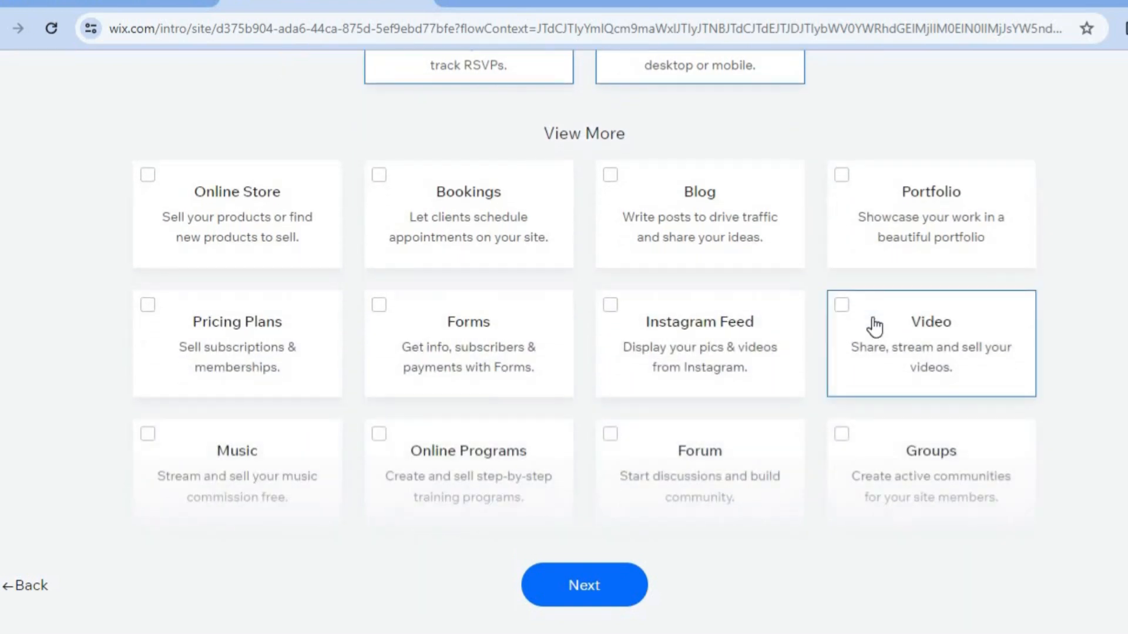
click(736, 229)
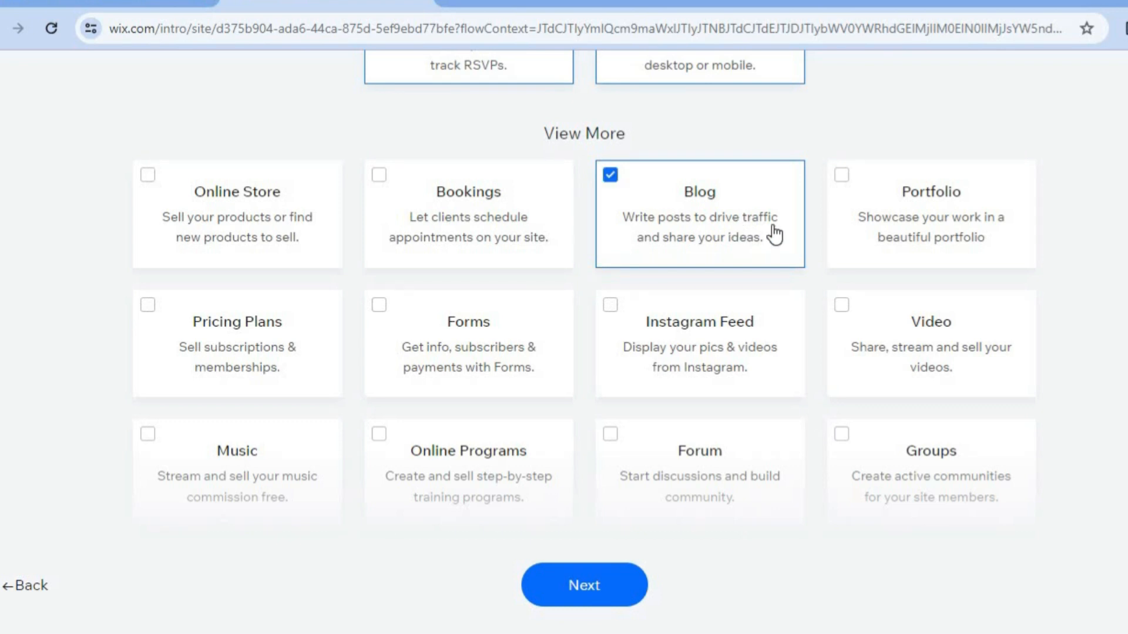
click(696, 327)
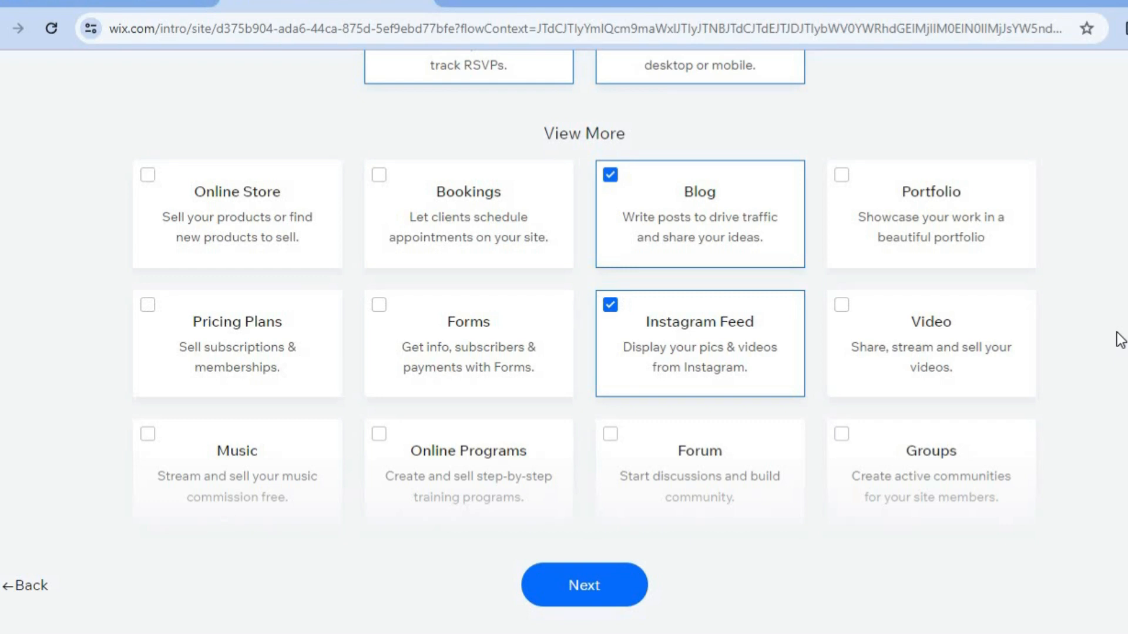
scroll(1120, 340, down, 5)
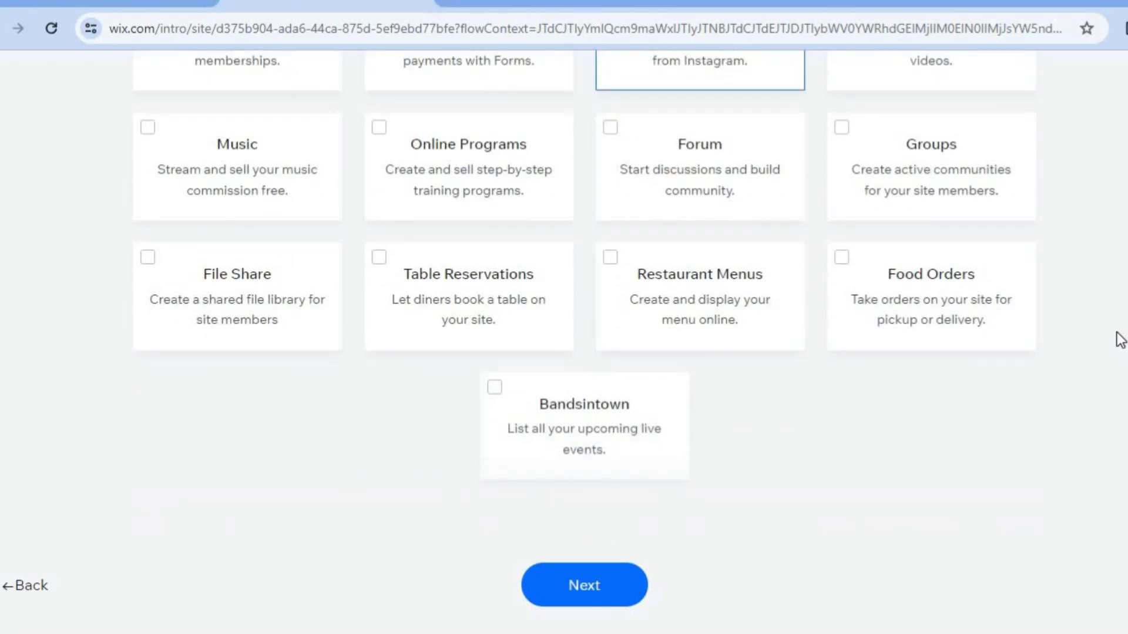
click(632, 588)
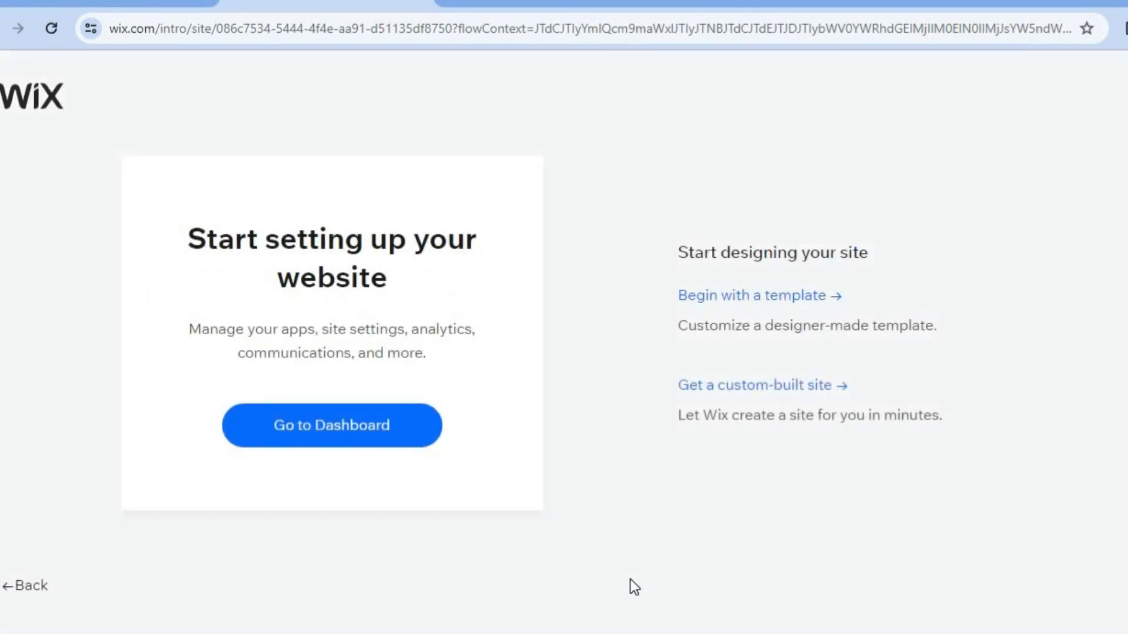
- Begin with a template, open the best-match Wedding Invitation design with pink flowers for editing, and dismiss the AI site content offer
click(771, 306)
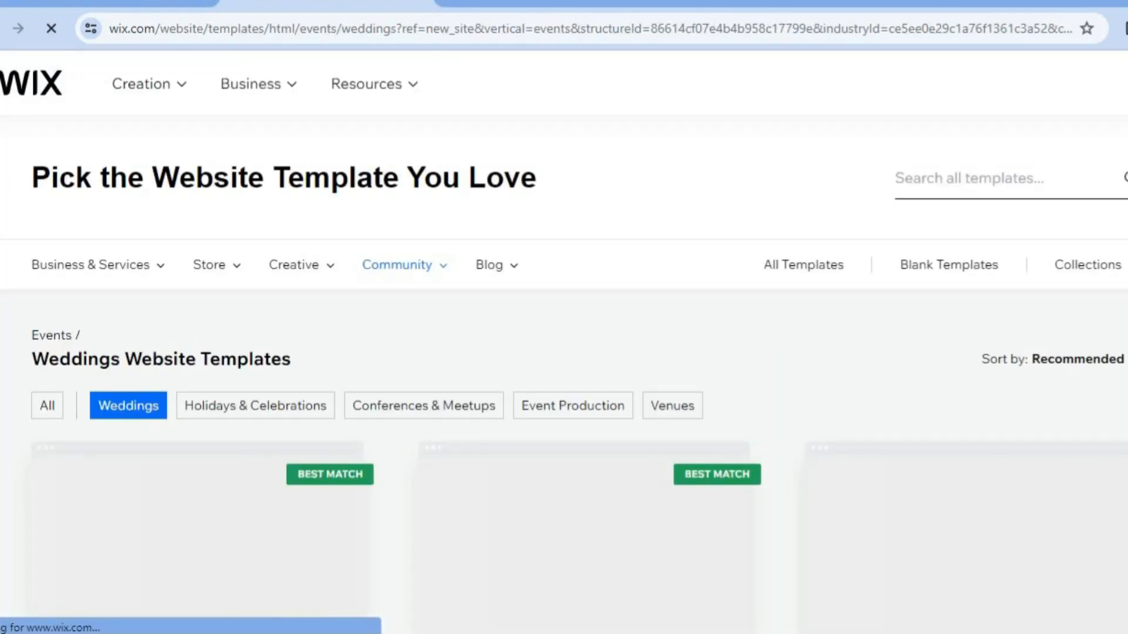
scroll(1073, 346, down, 3)
scroll(1073, 346, down, 3)
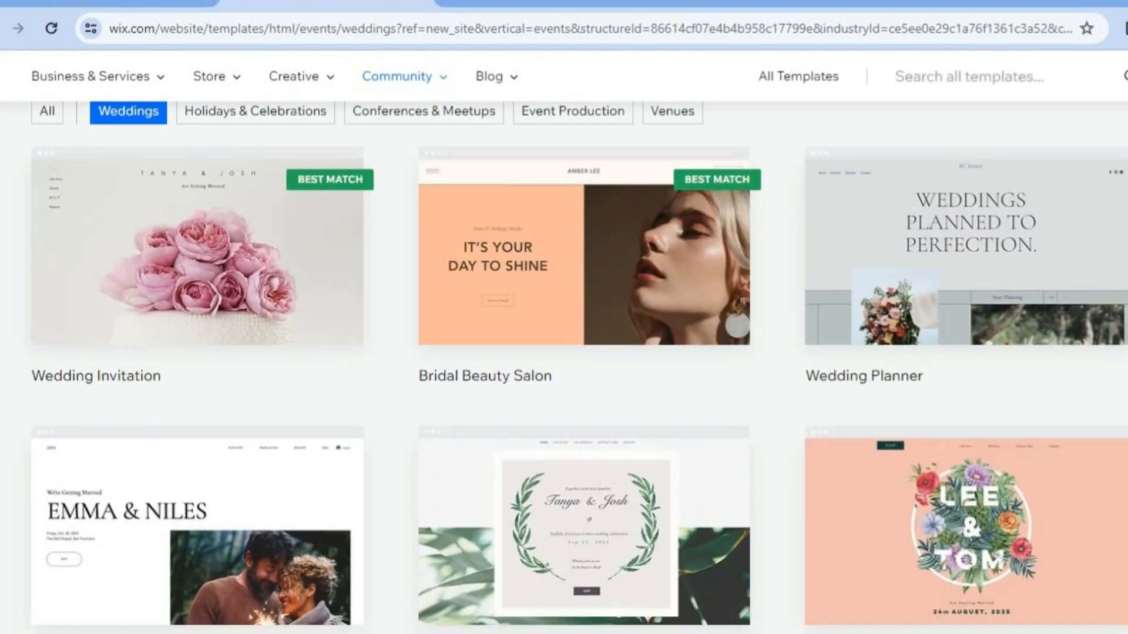
scroll(579, 365, down, 3)
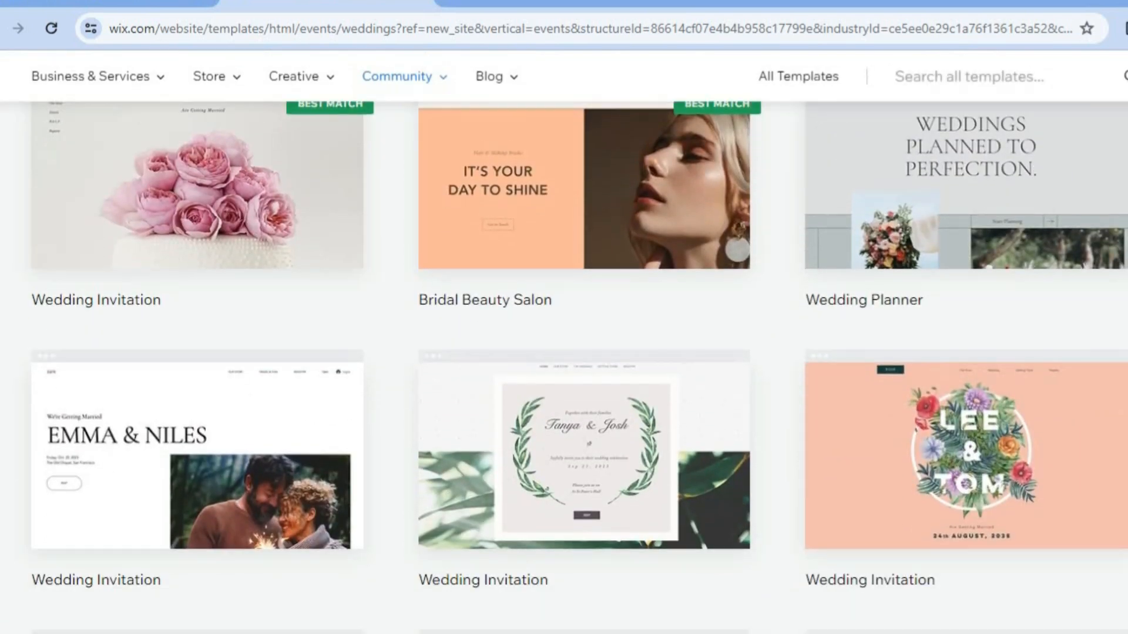
scroll(578, 365, down, 3)
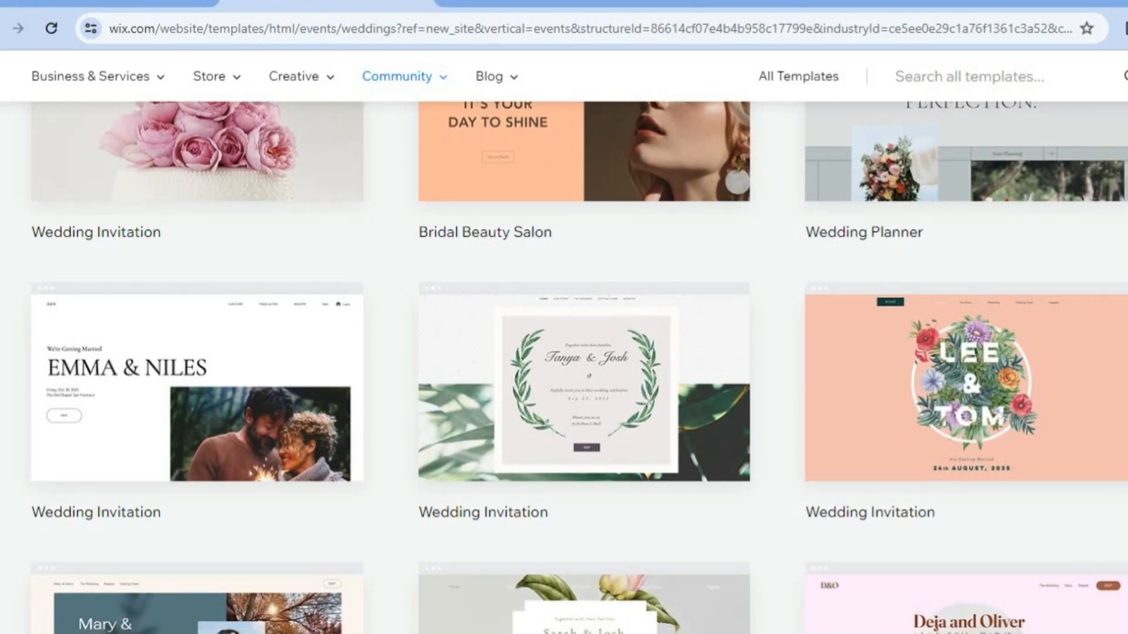
scroll(578, 365, down, 15)
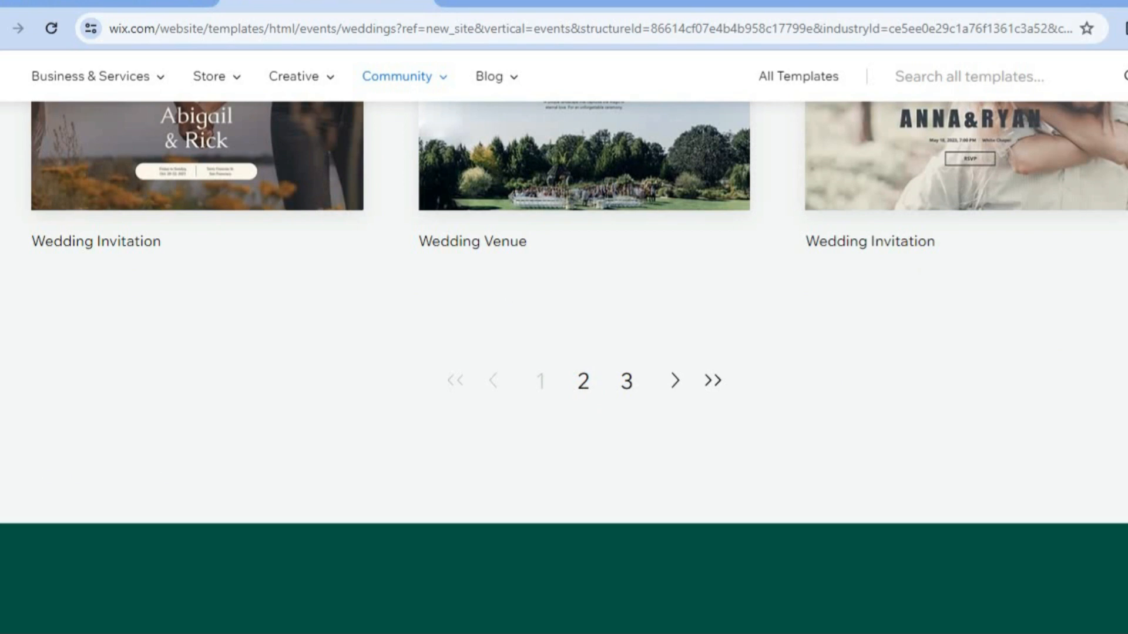
scroll(579, 365, up, 20)
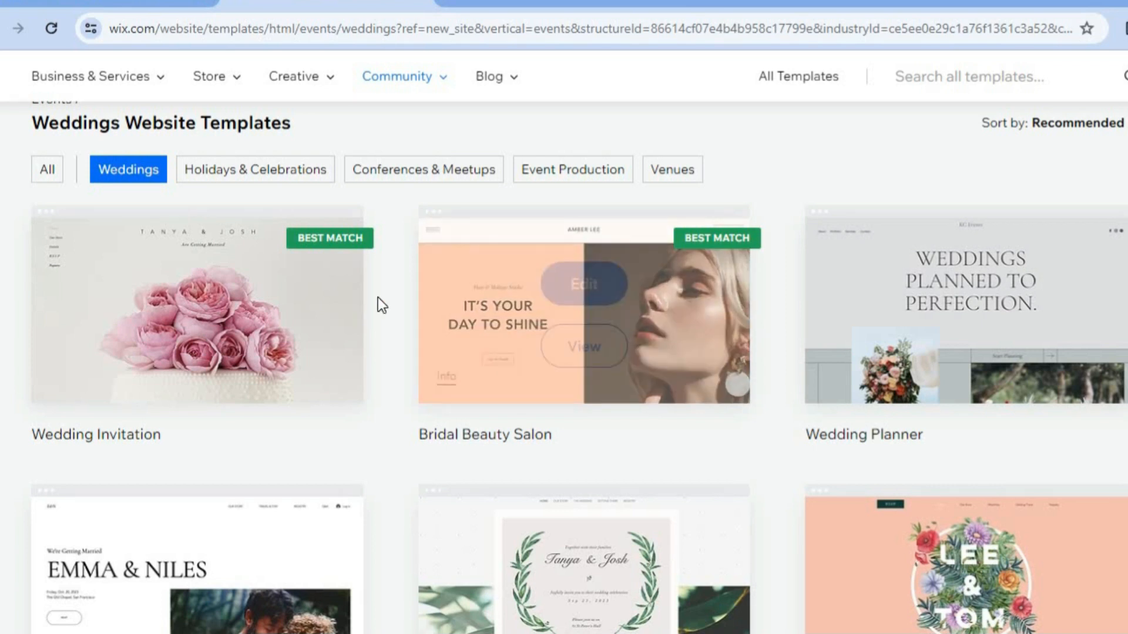
mouse_move(214, 305)
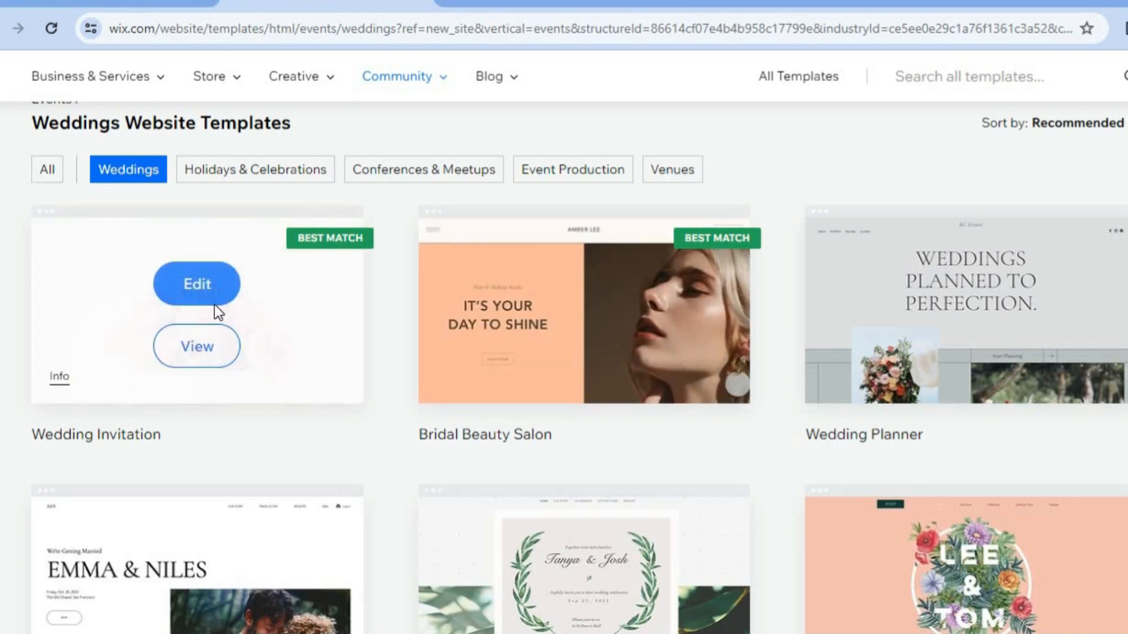
click(187, 284)
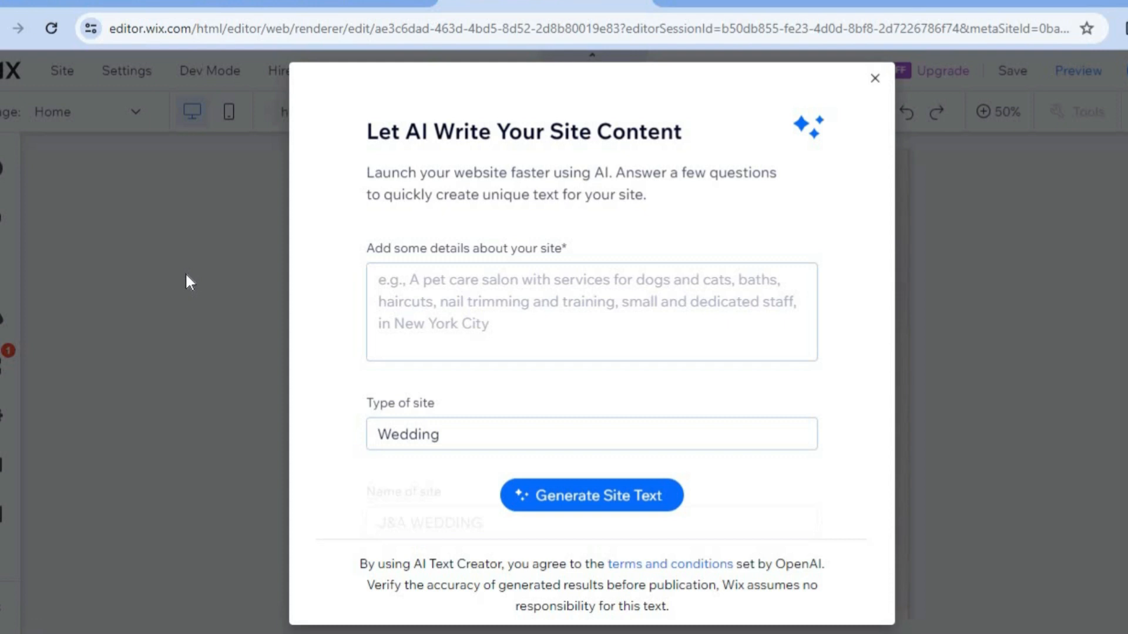
click(872, 80)
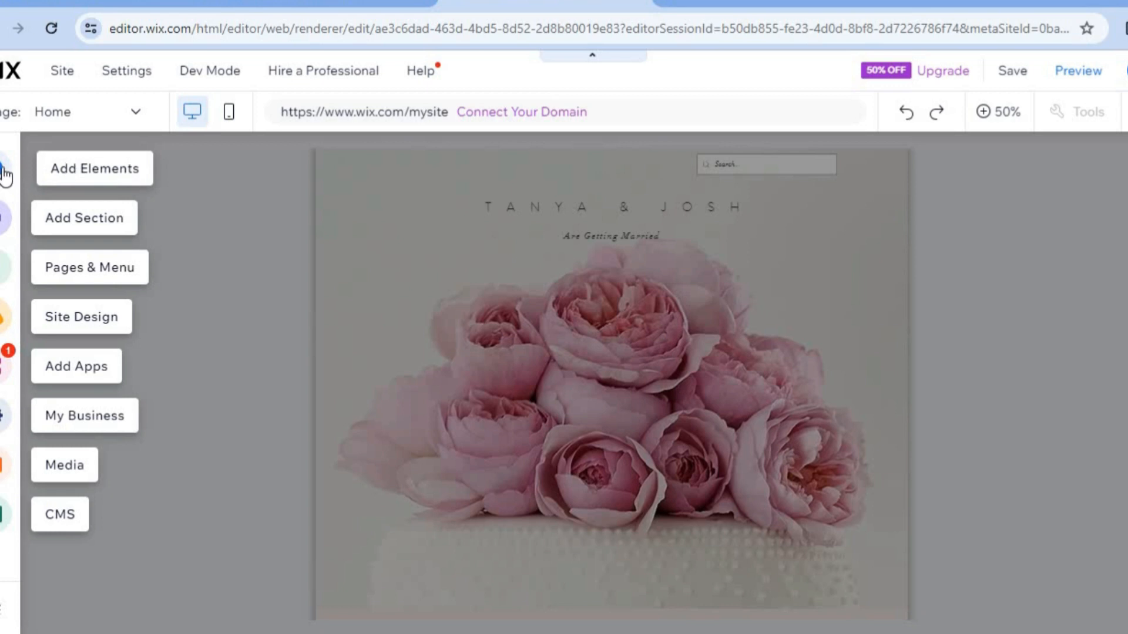
- Examine the text, image and button elements available for adding to the page
click(70, 165)
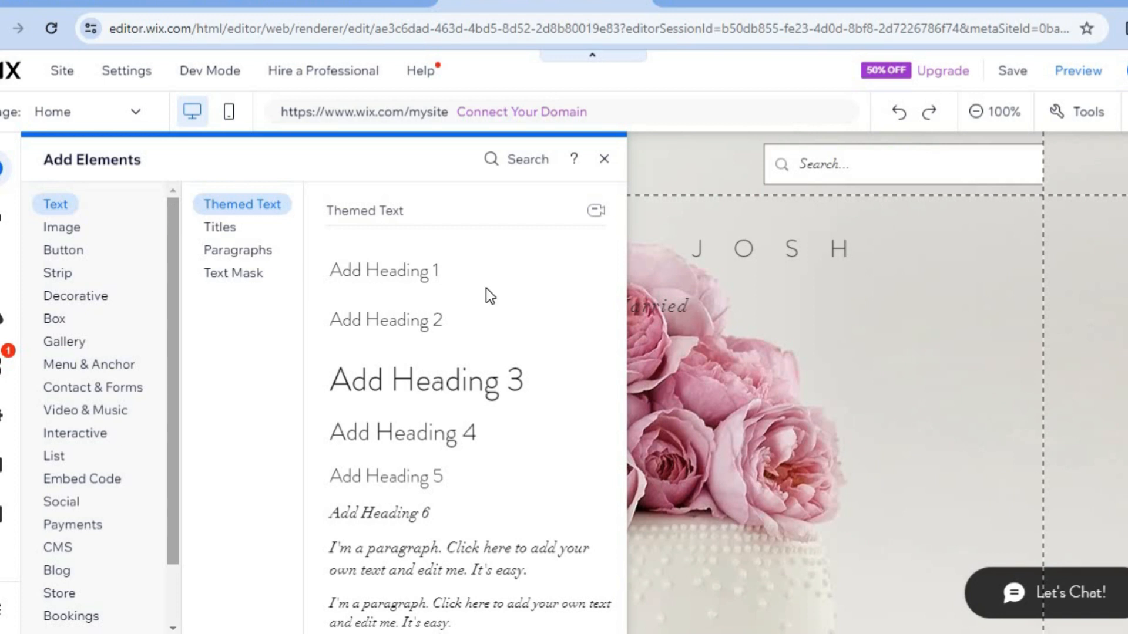
click(73, 234)
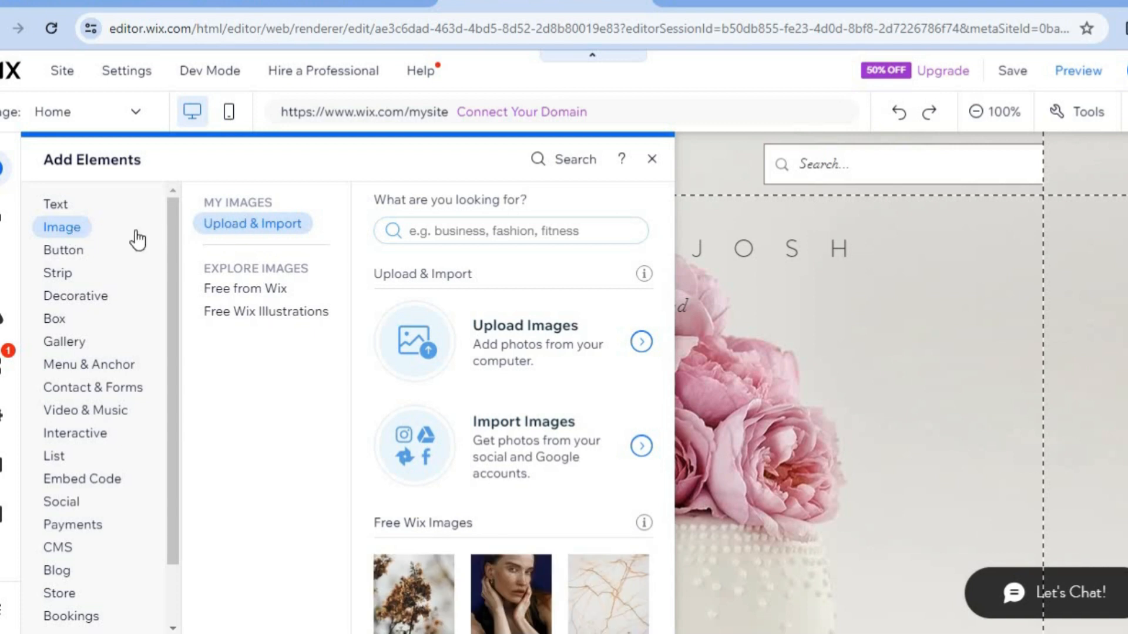
click(90, 252)
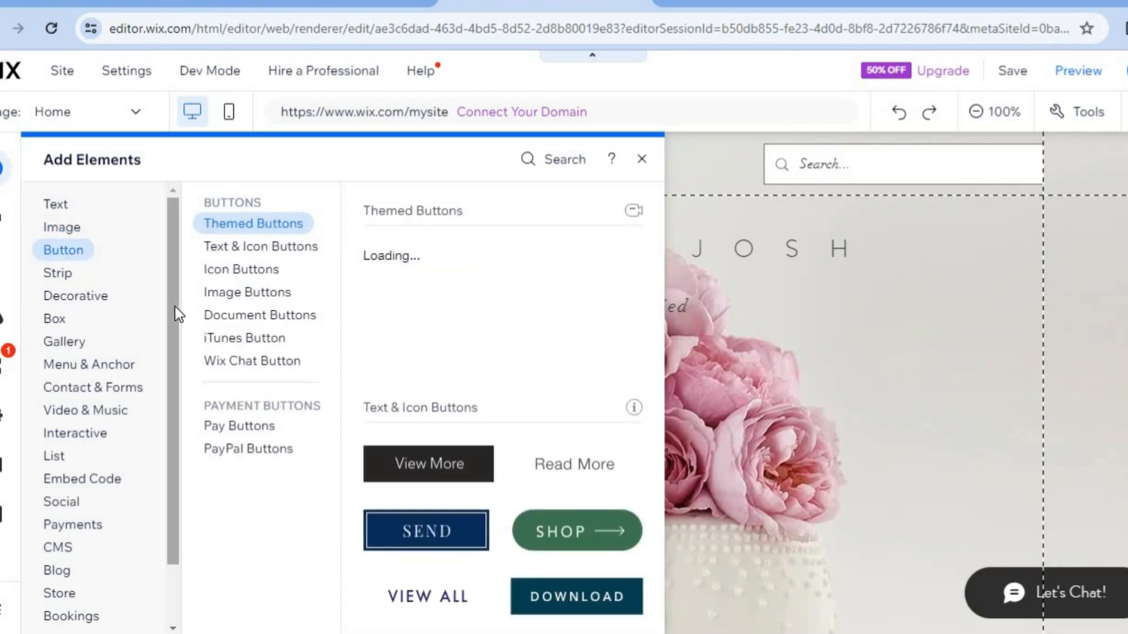
click(642, 160)
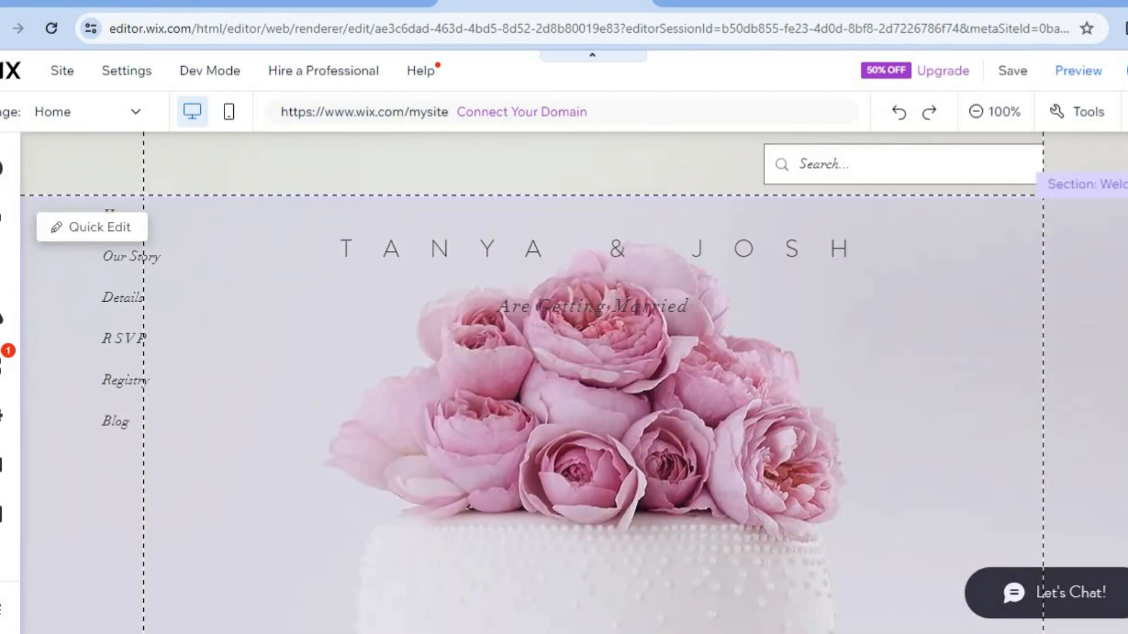
- Replace the first partner's name in the large heading of the Welcome section with the new first name
scroll(574, 382, down, 1)
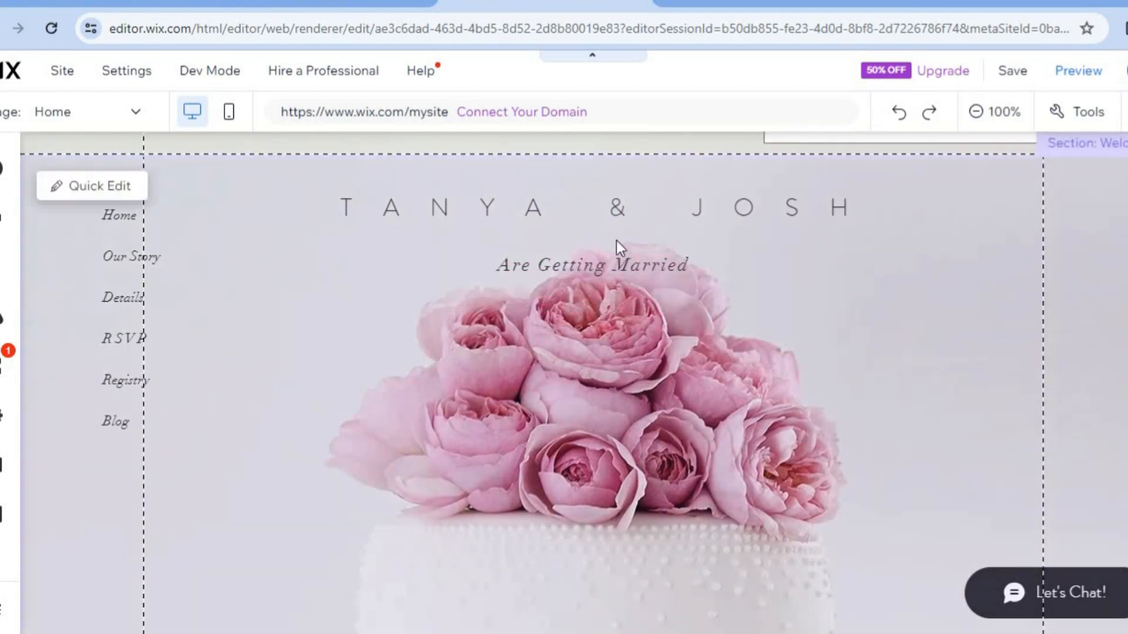
click(649, 211)
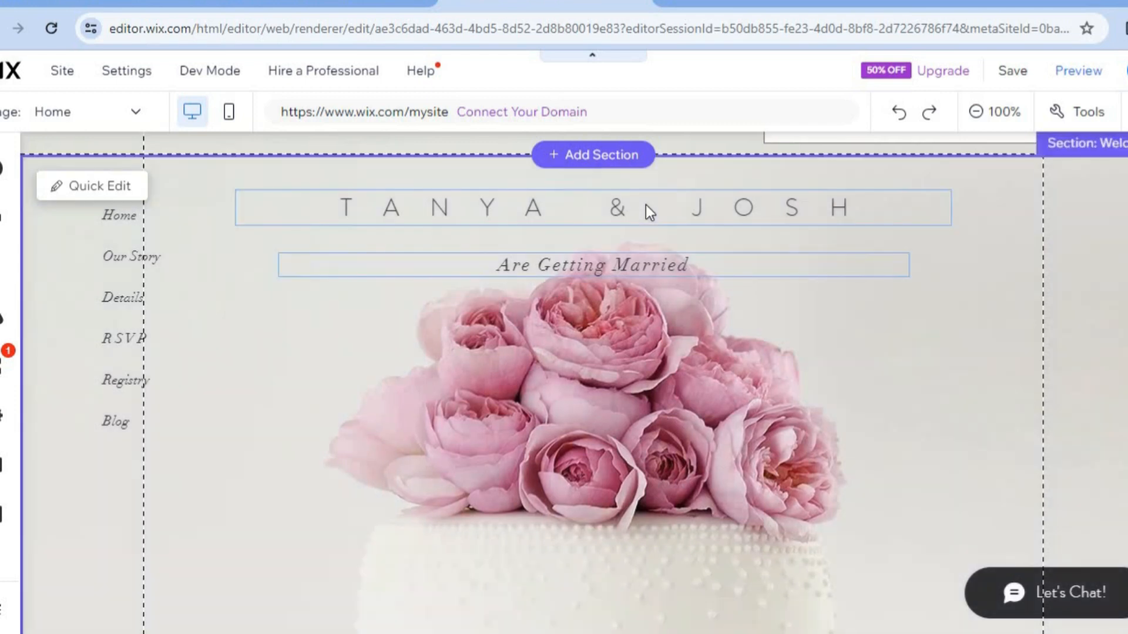
click(538, 209)
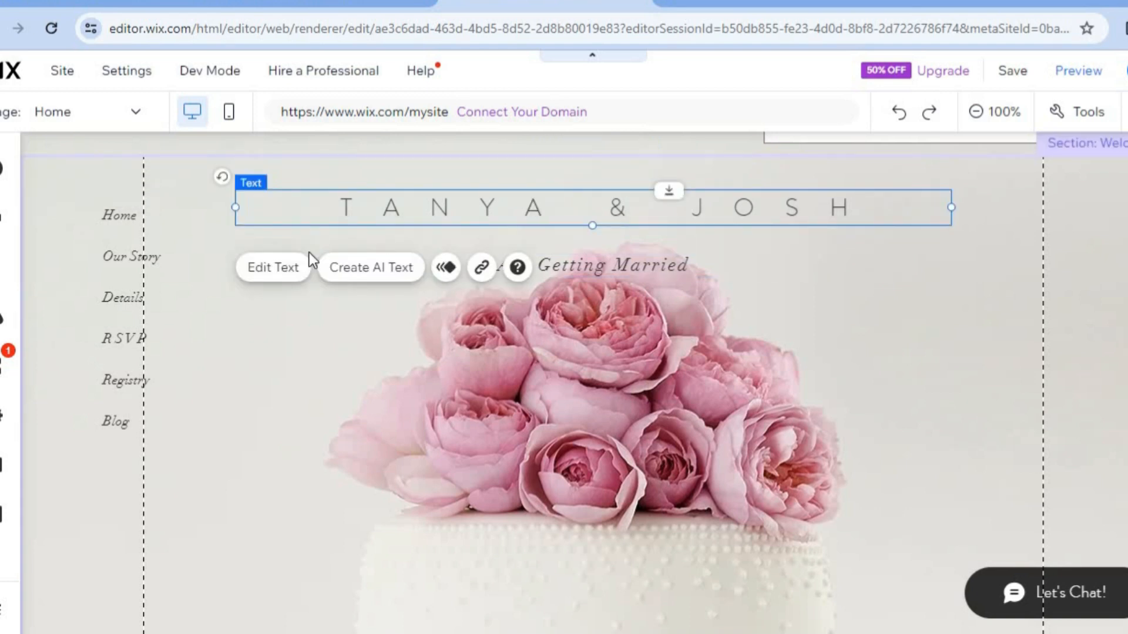
click(284, 271)
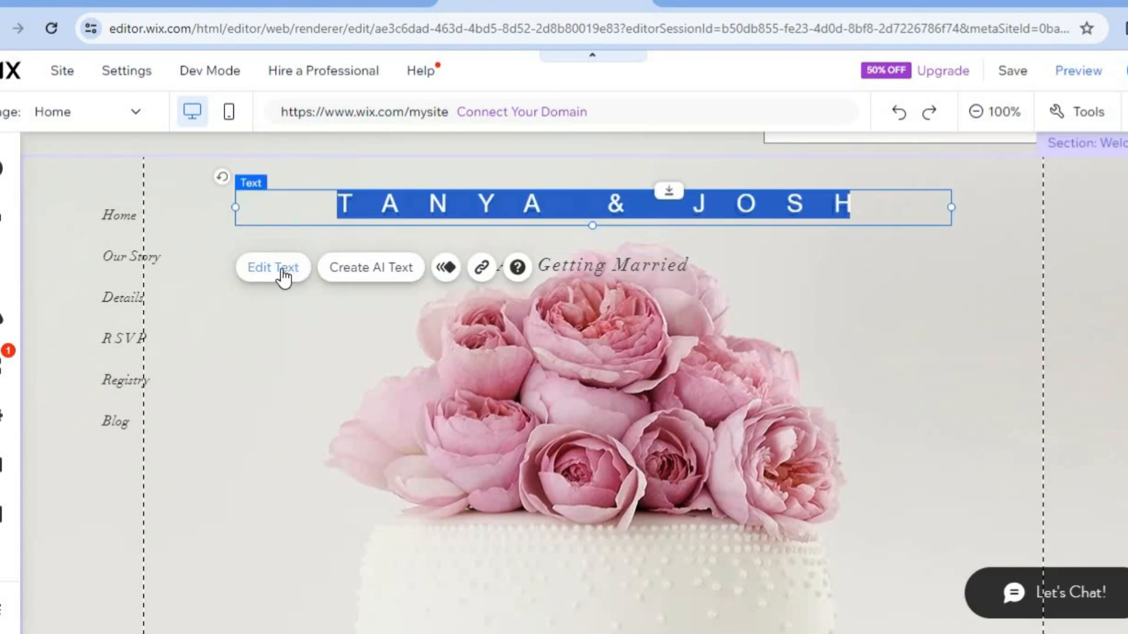
click(546, 206)
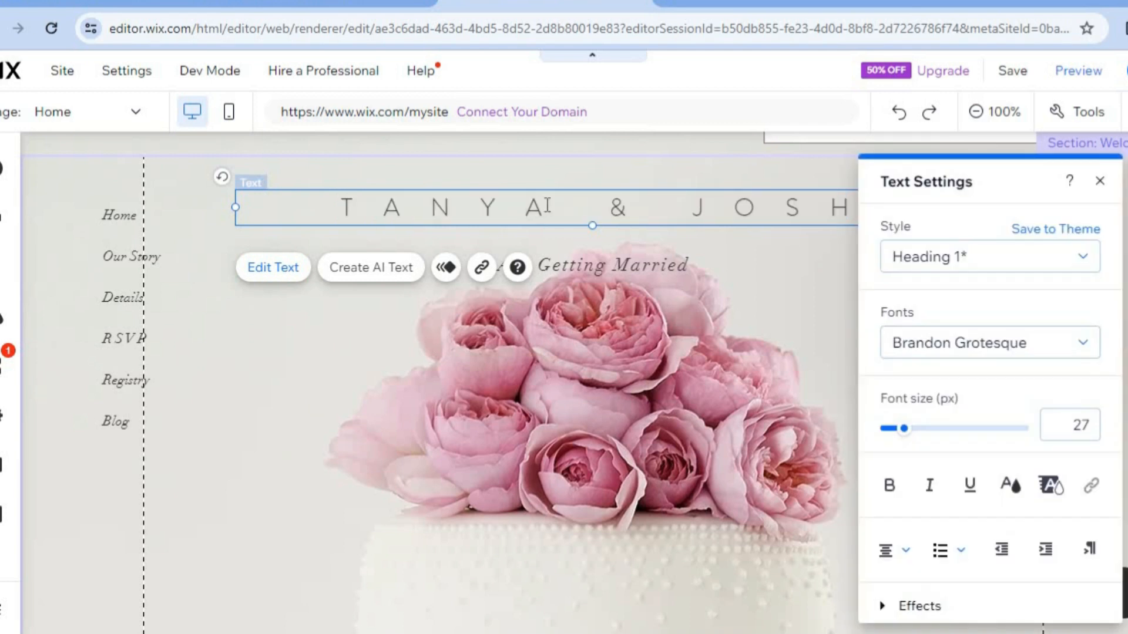
click(550, 207)
drag(526, 207, 387, 207)
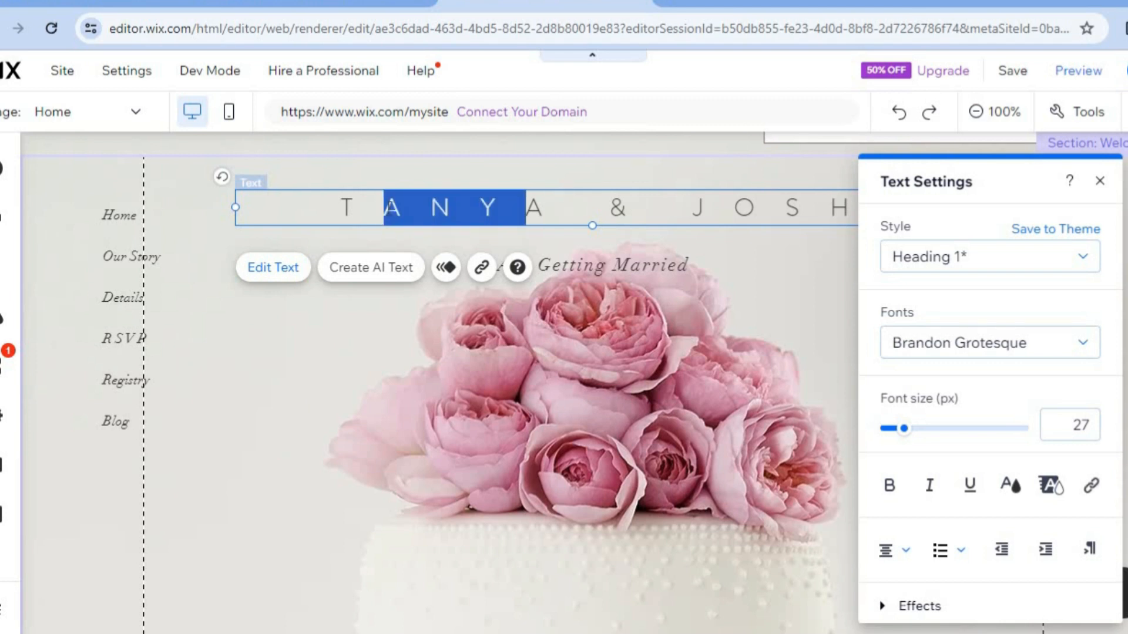
key(BackSpace)
key(Delete)
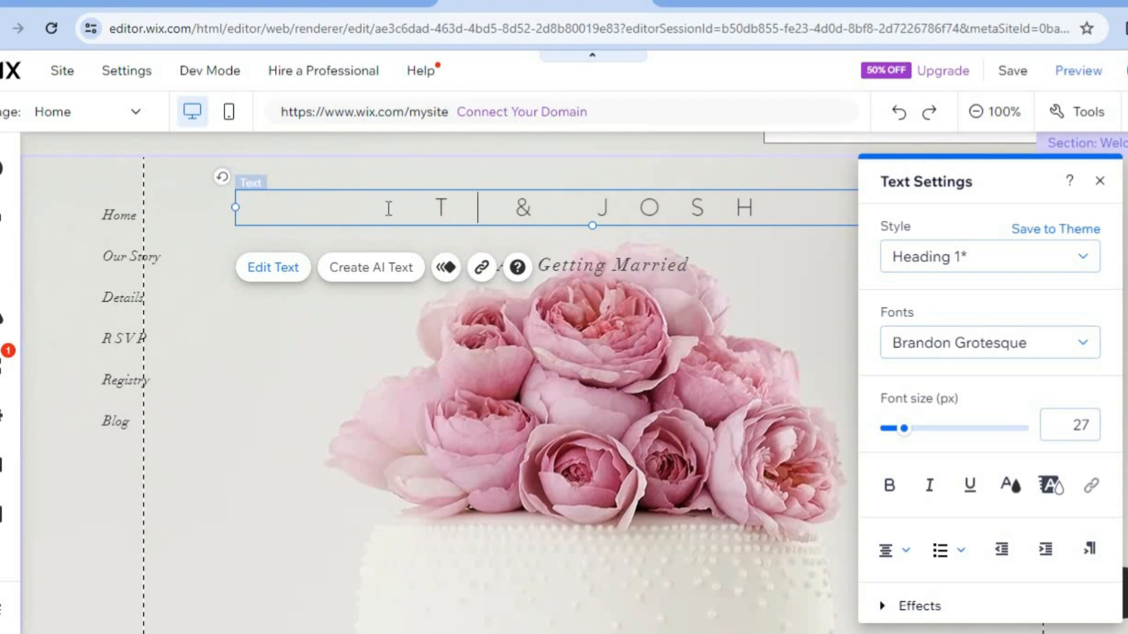
text(I)
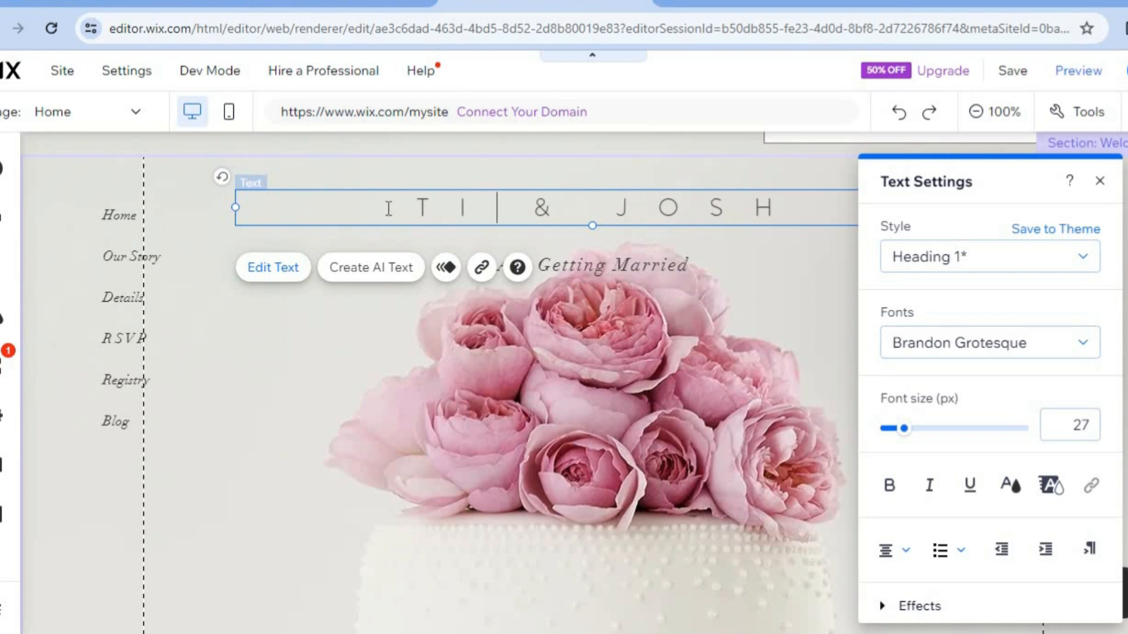
text(NA)
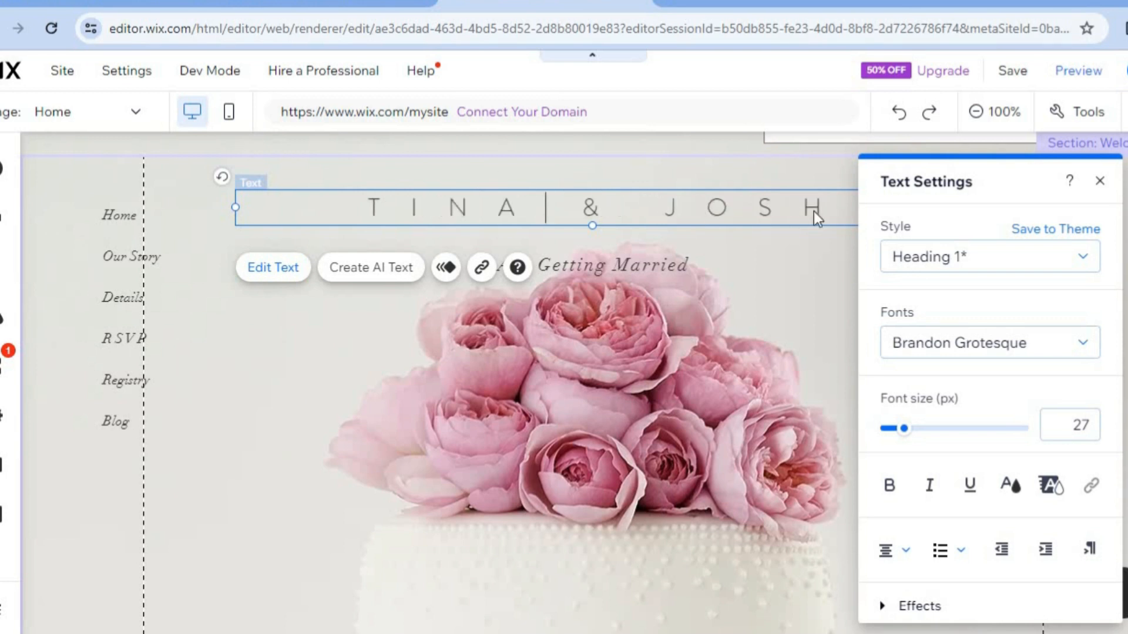
- Replace the second partner's name after the ampersand in the Welcome heading with the new first name
drag(823, 207, 707, 203)
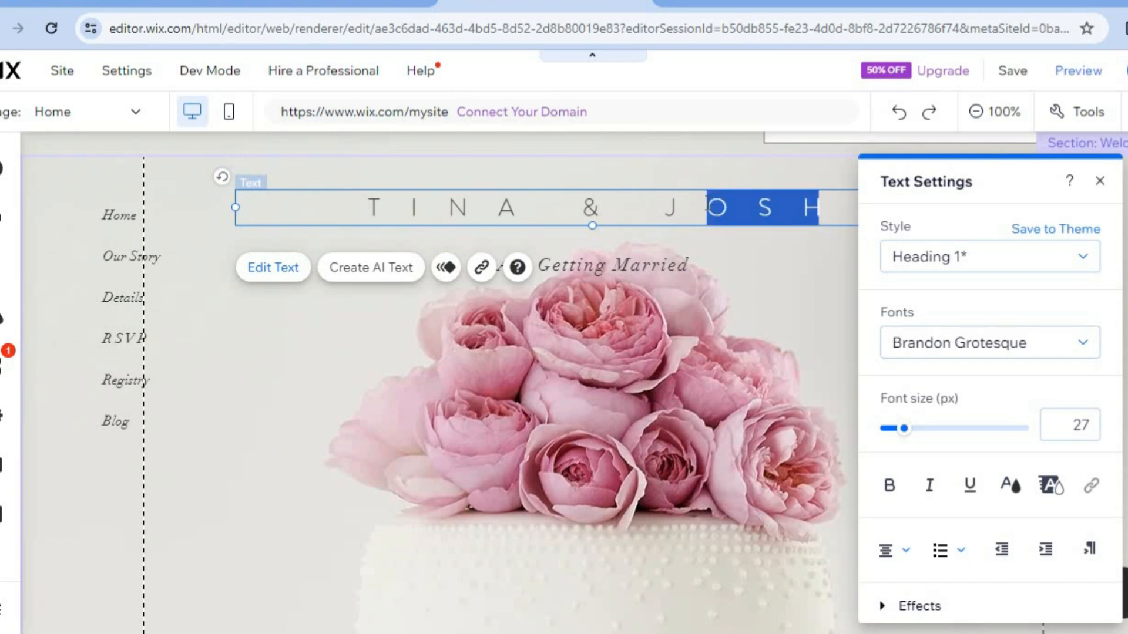
text(AS)
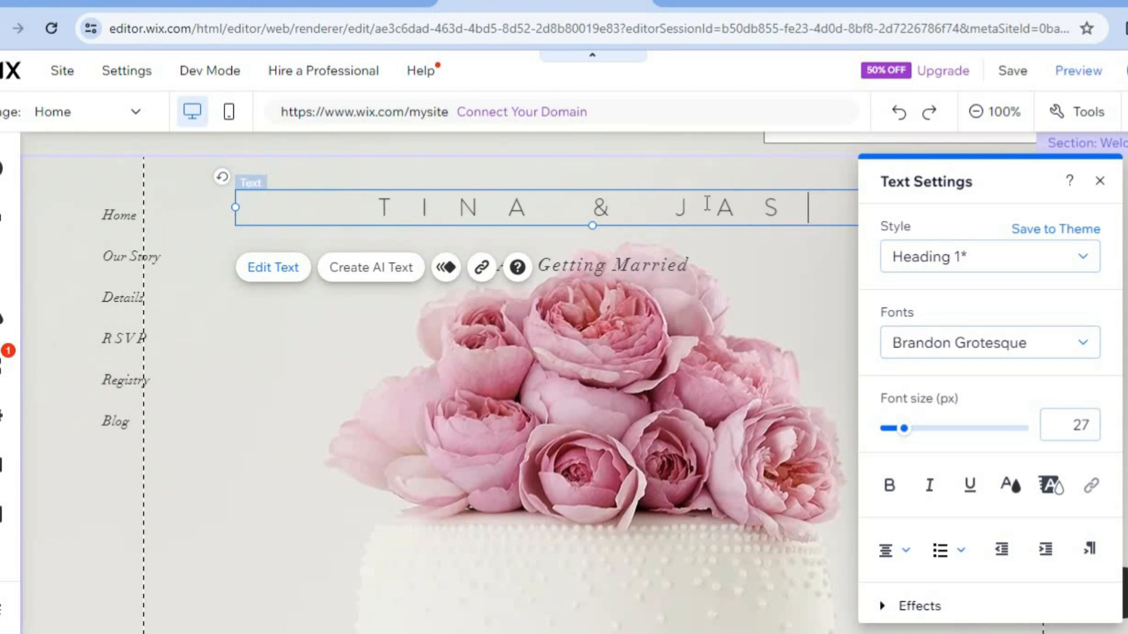
text(ON)
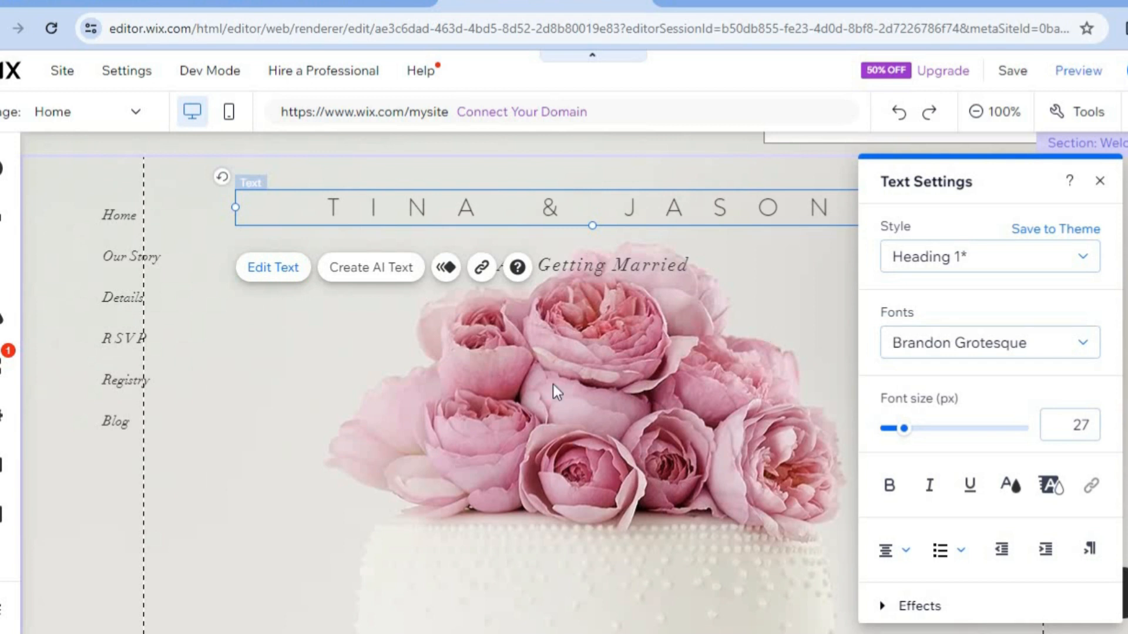
- Open the Welcome section's Quick Edit, look through its suggested backgrounds, and bring up the image chooser for the background
click(530, 415)
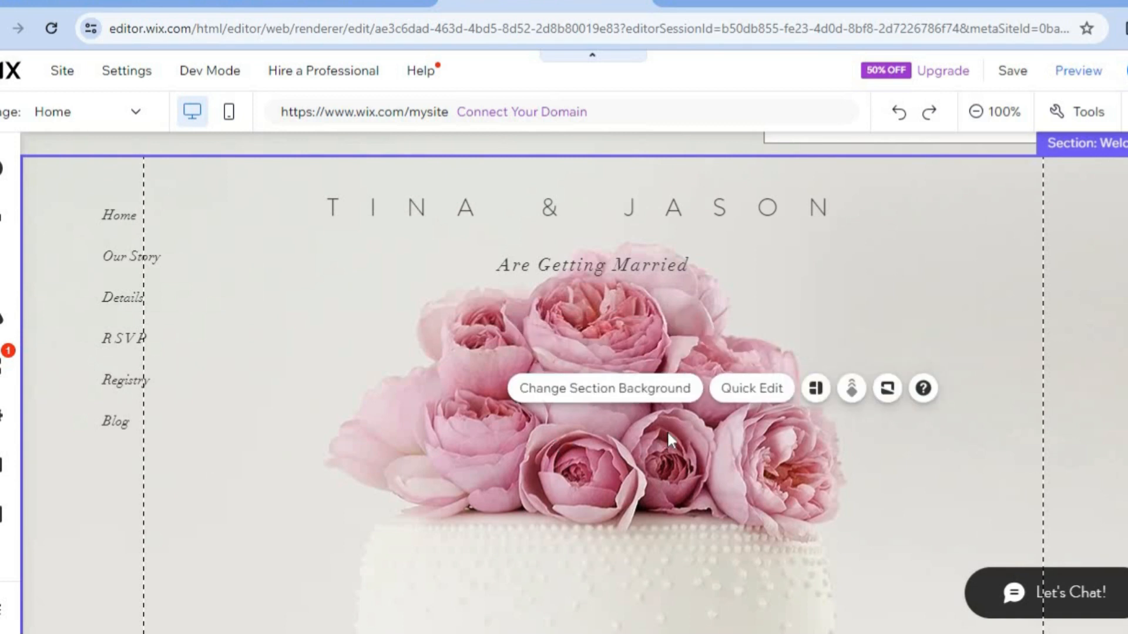
click(751, 390)
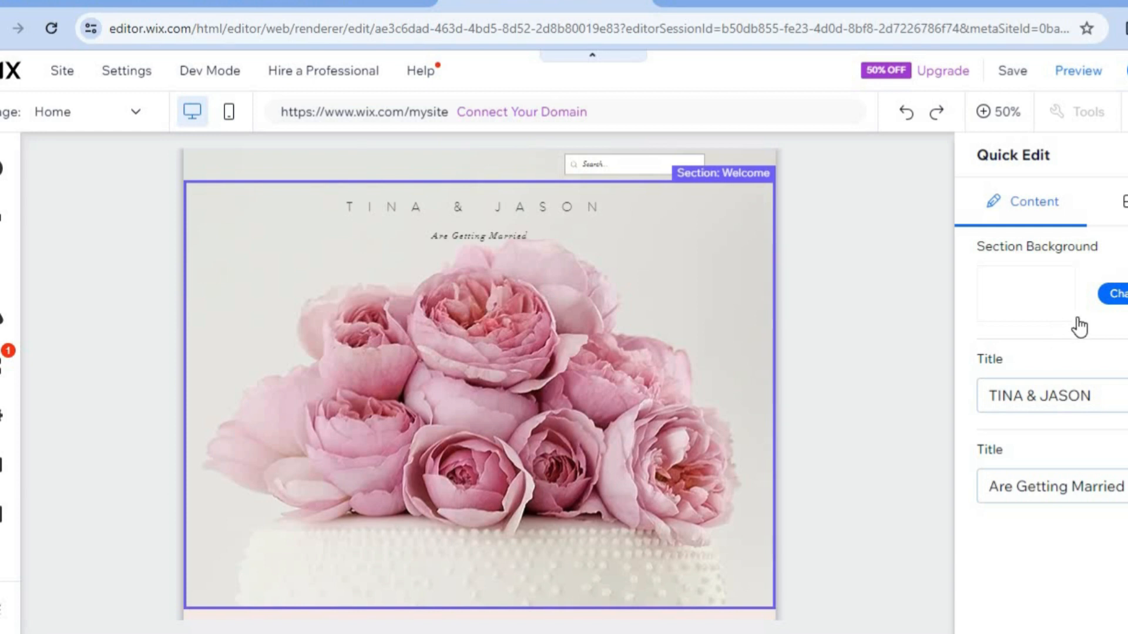
click(1118, 296)
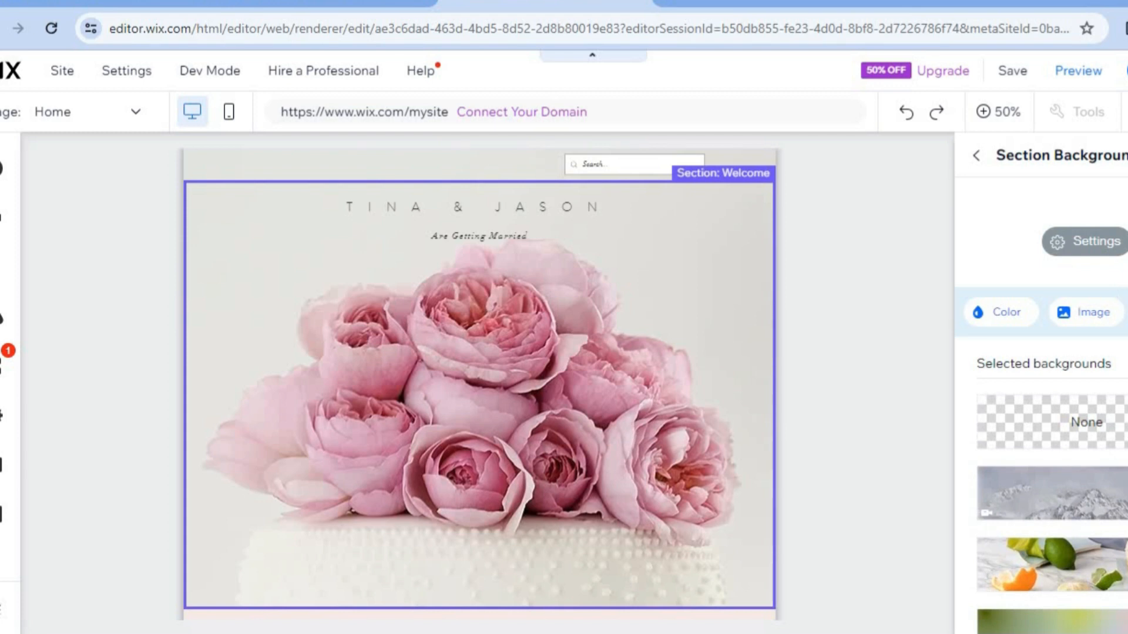
scroll(1051, 488, down, 10)
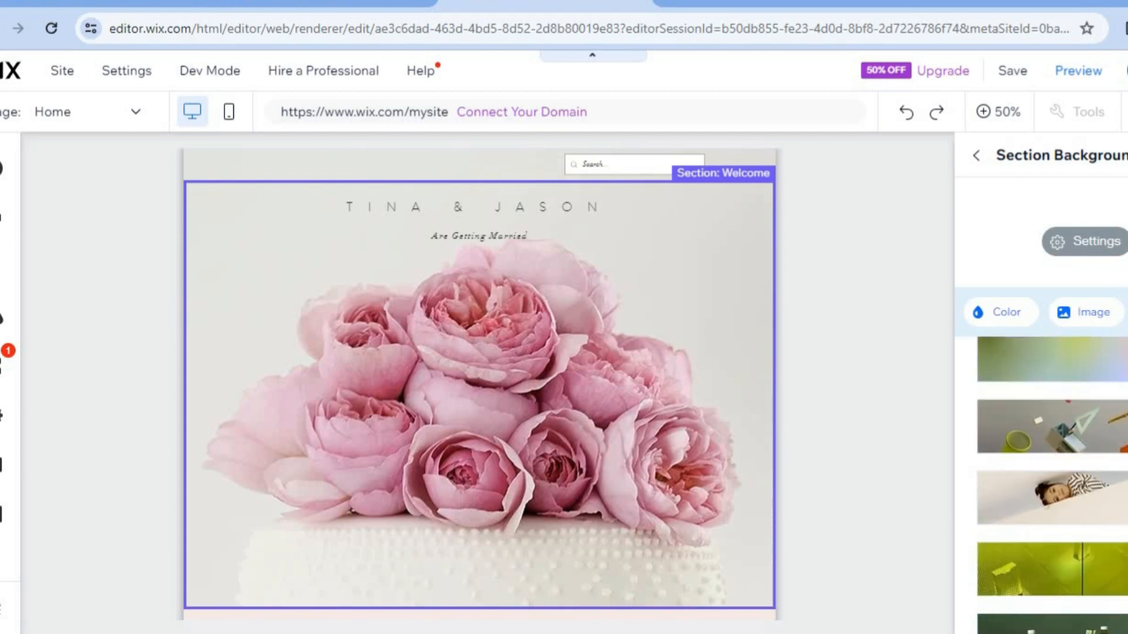
scroll(1051, 487, up, 4)
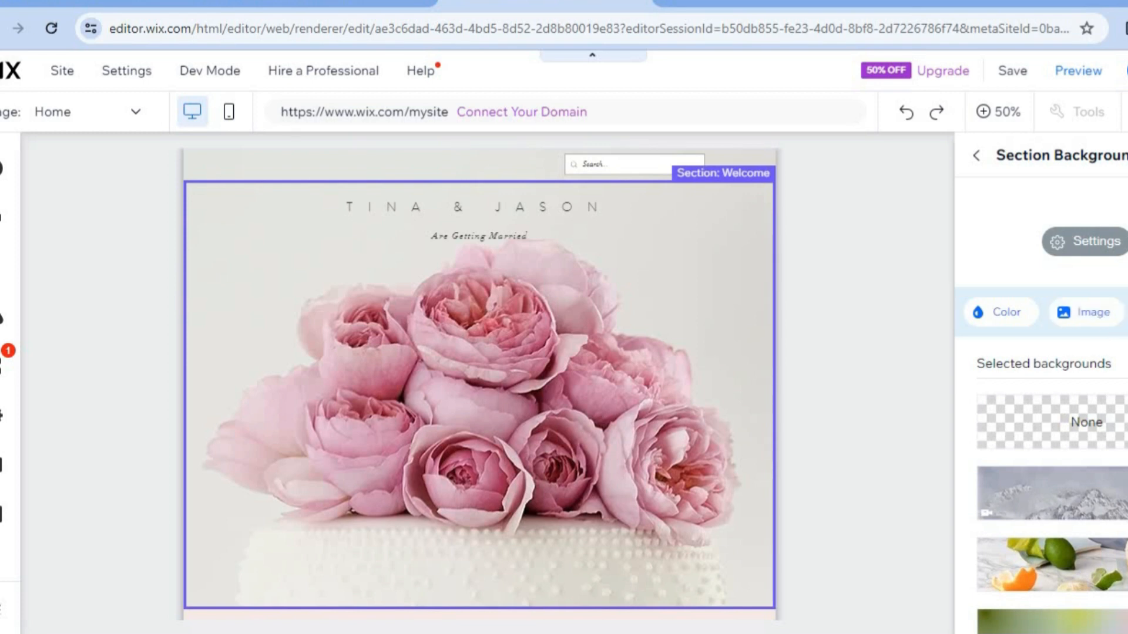
click(1089, 323)
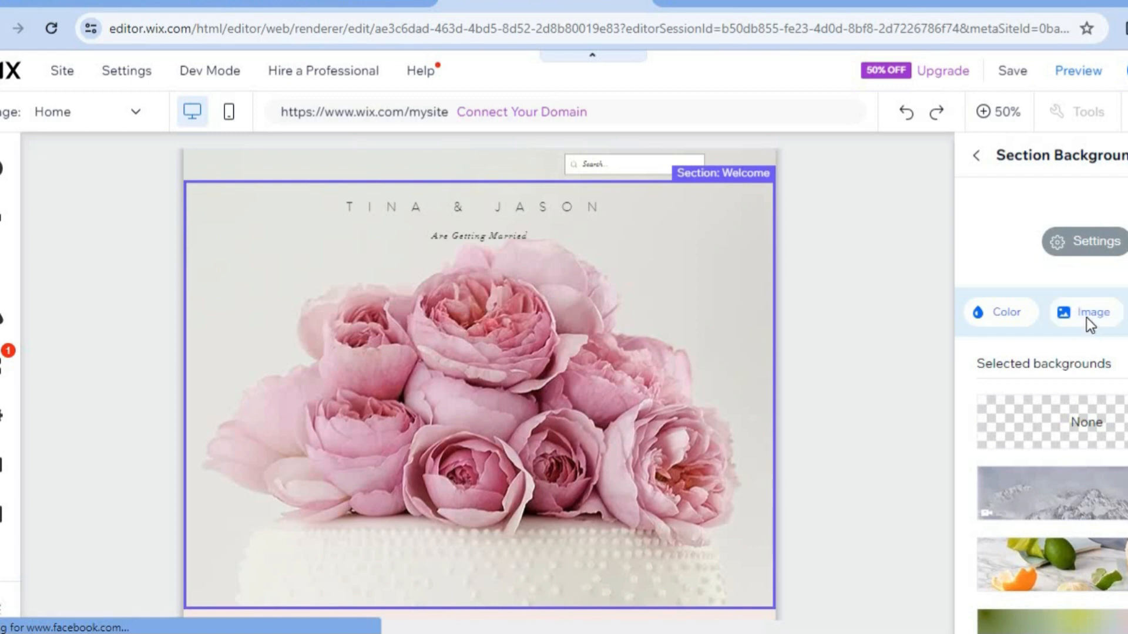
click(1081, 311)
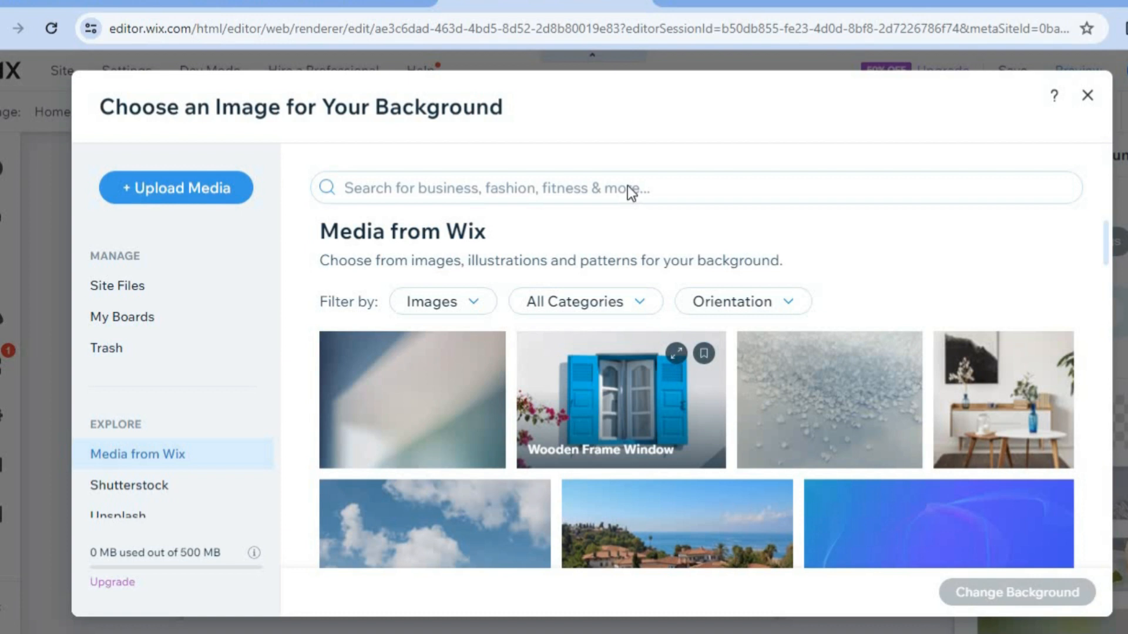
- Search the Wix media for WEDDING, set the Wedding picture of the smiling couple as the section background, and leave Quick Edit
click(601, 187)
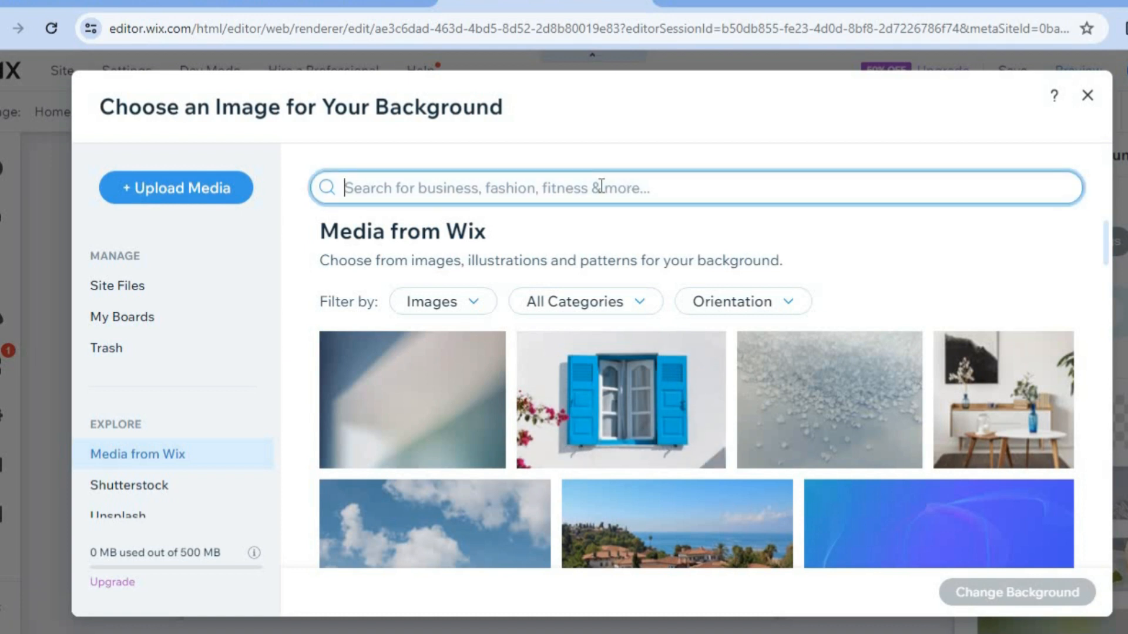
text(WED)
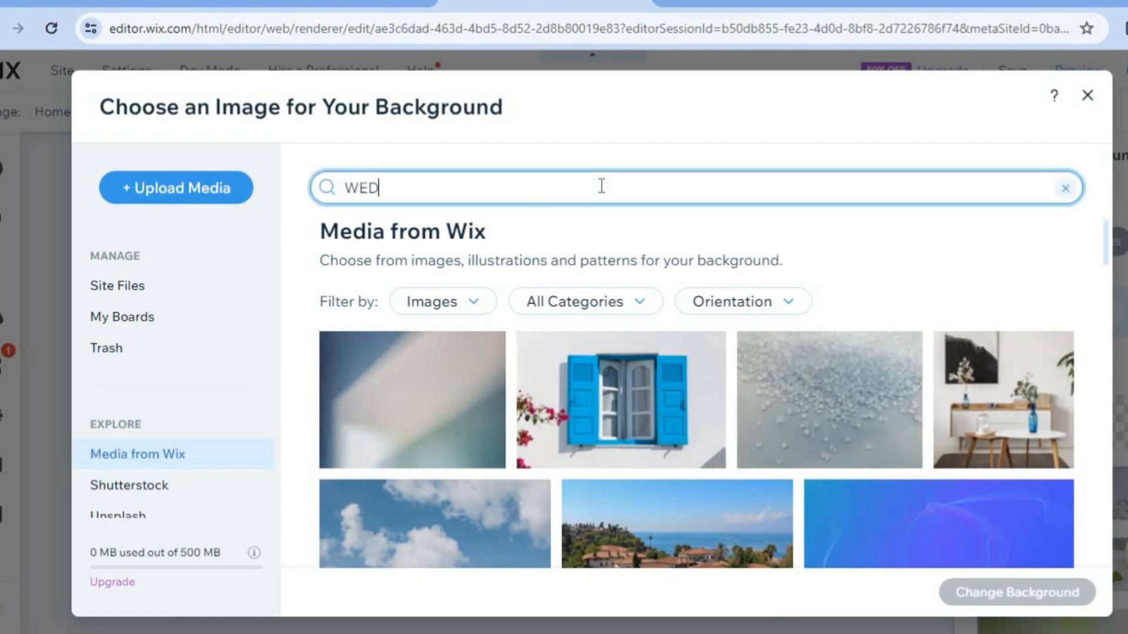
text(DING)
key(Return)
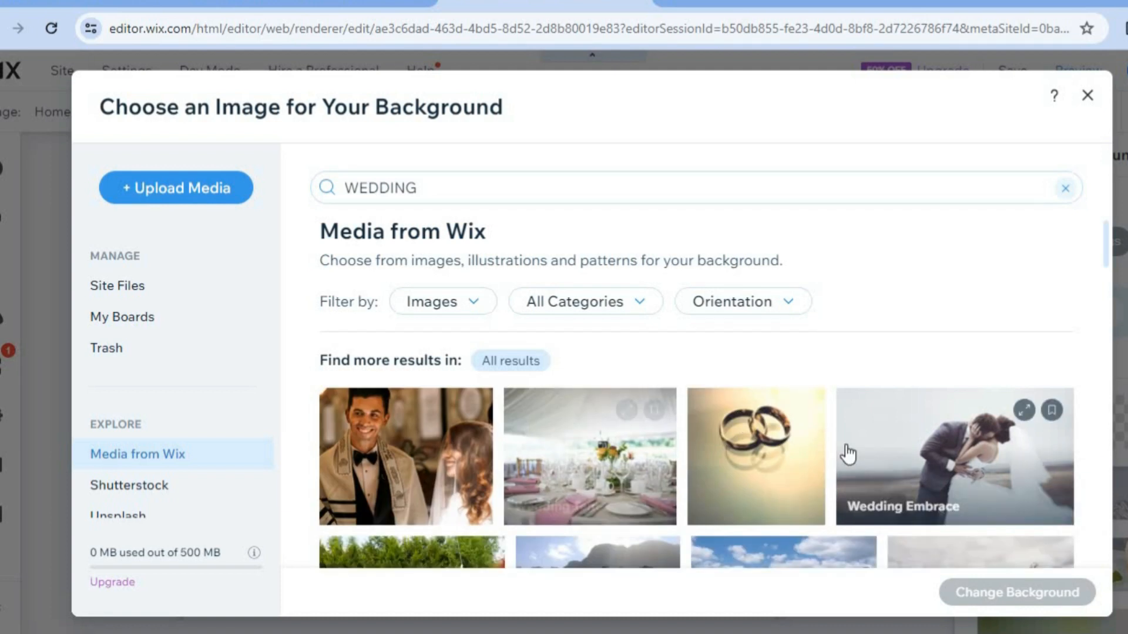
click(462, 475)
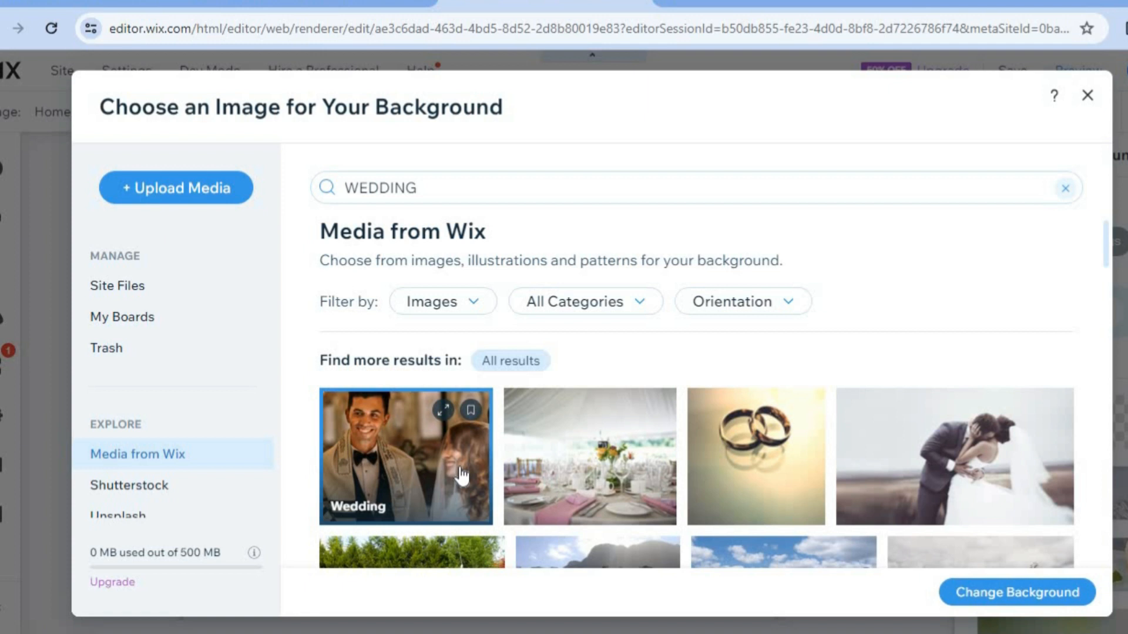
click(968, 600)
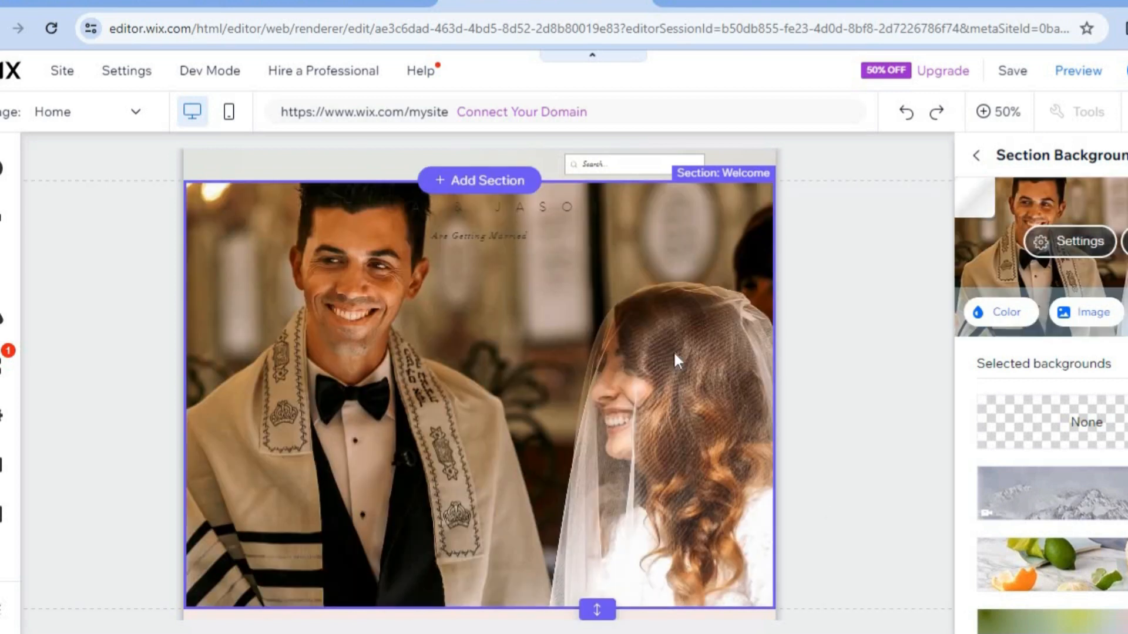
click(976, 160)
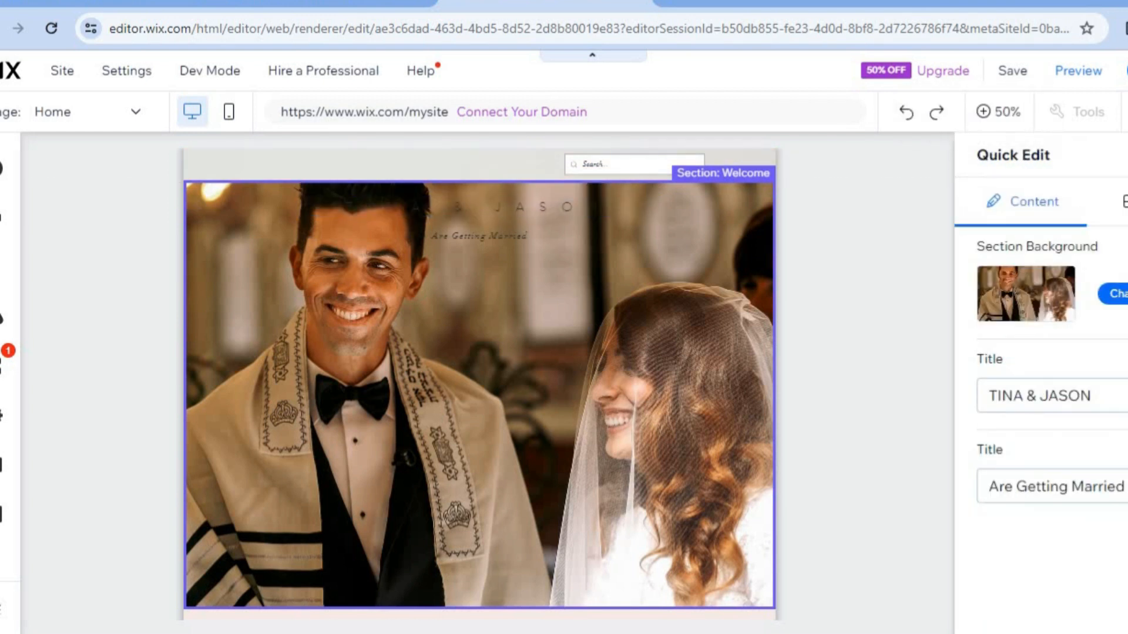
key(Escape)
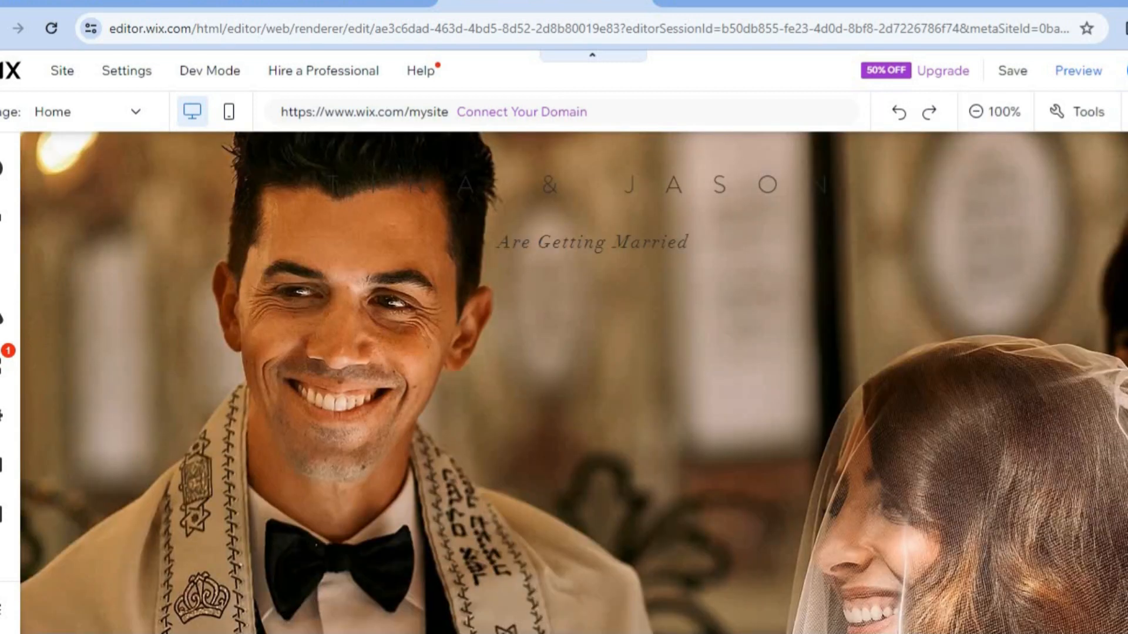
- Examine the She Said Yes text, the couple's photo gallery and the Wedding Day date and location details on the Home page
scroll(575, 382, down, 6)
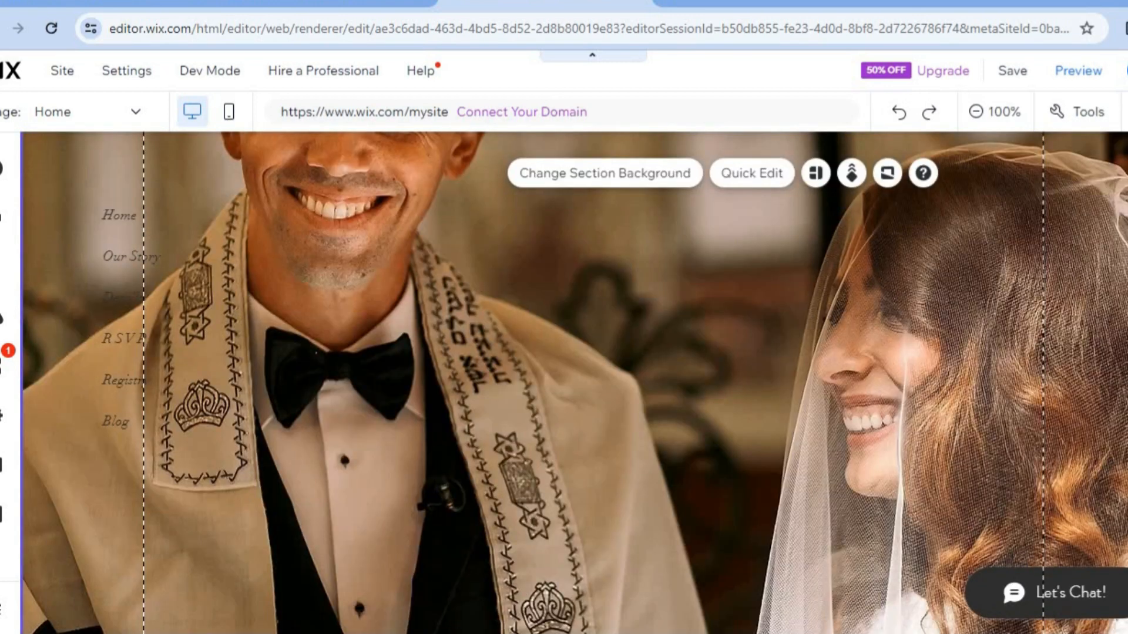
scroll(574, 381, down, 4)
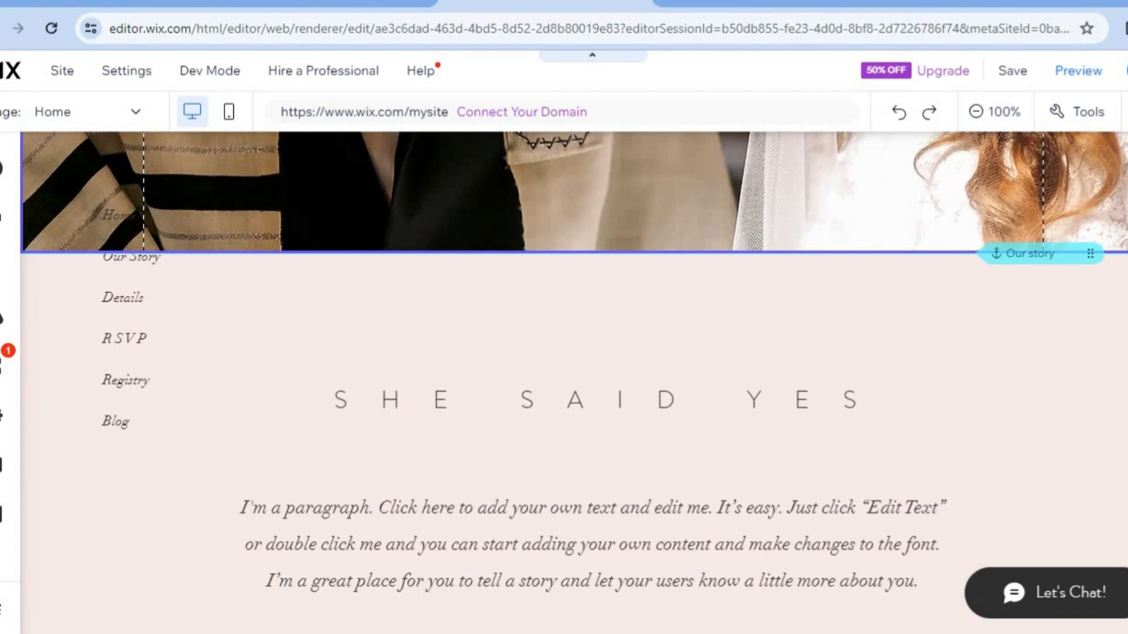
scroll(965, 354, down, 3)
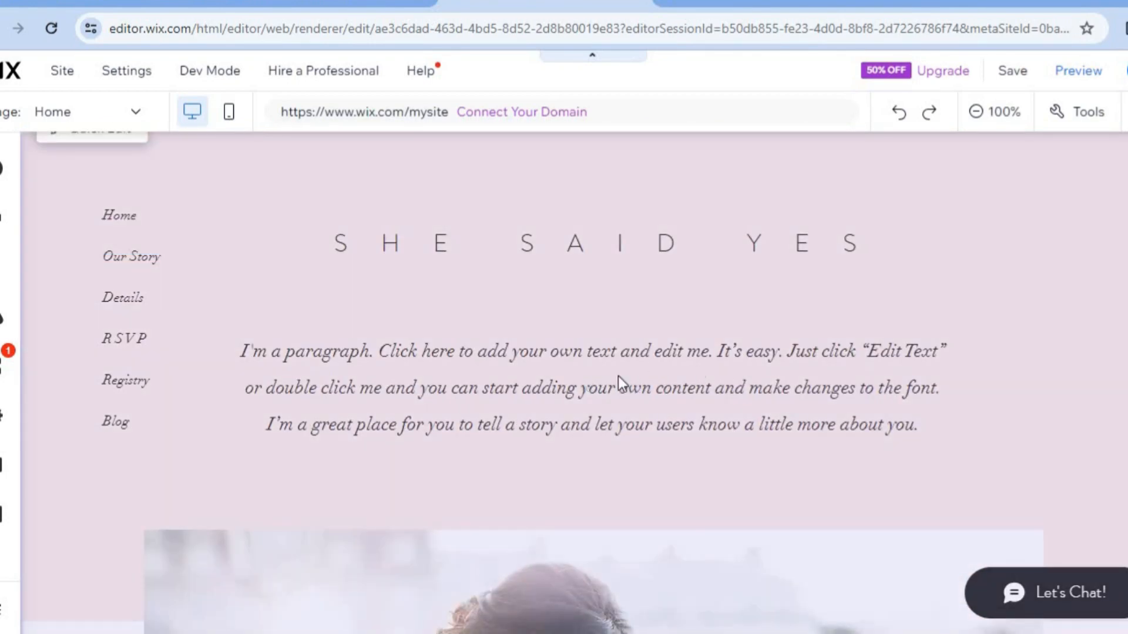
click(618, 376)
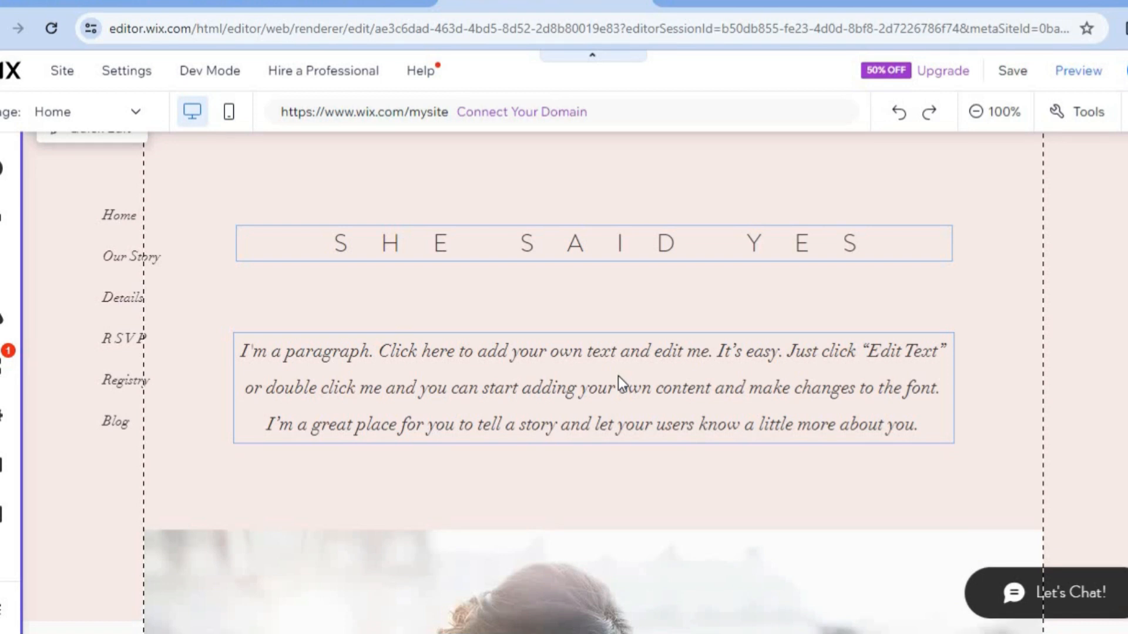
click(710, 392)
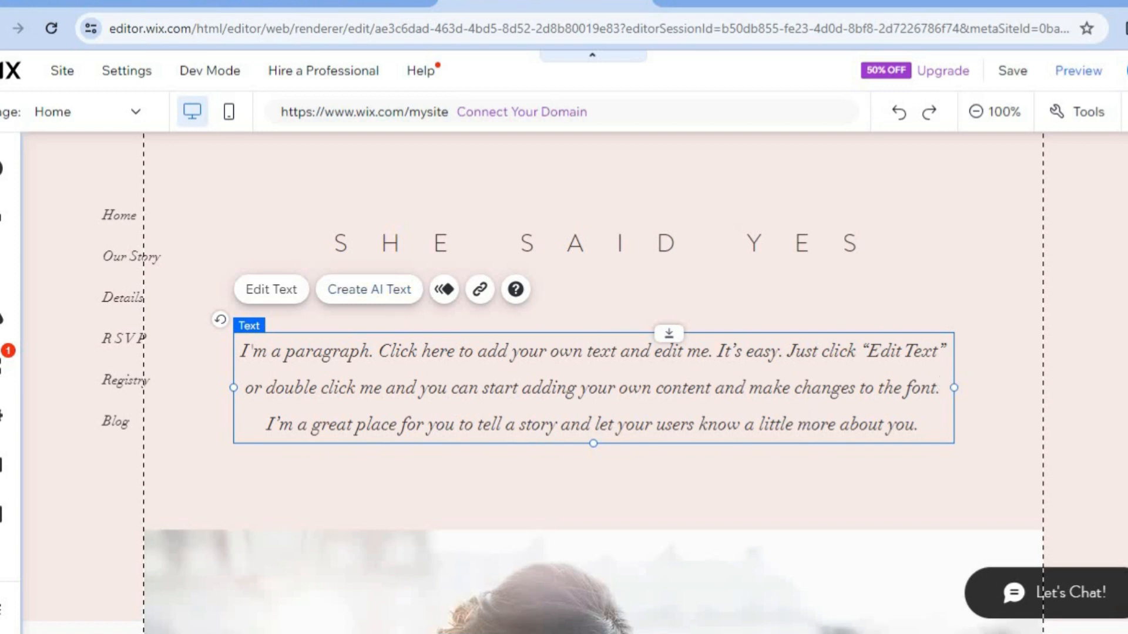
scroll(587, 382, down, 7)
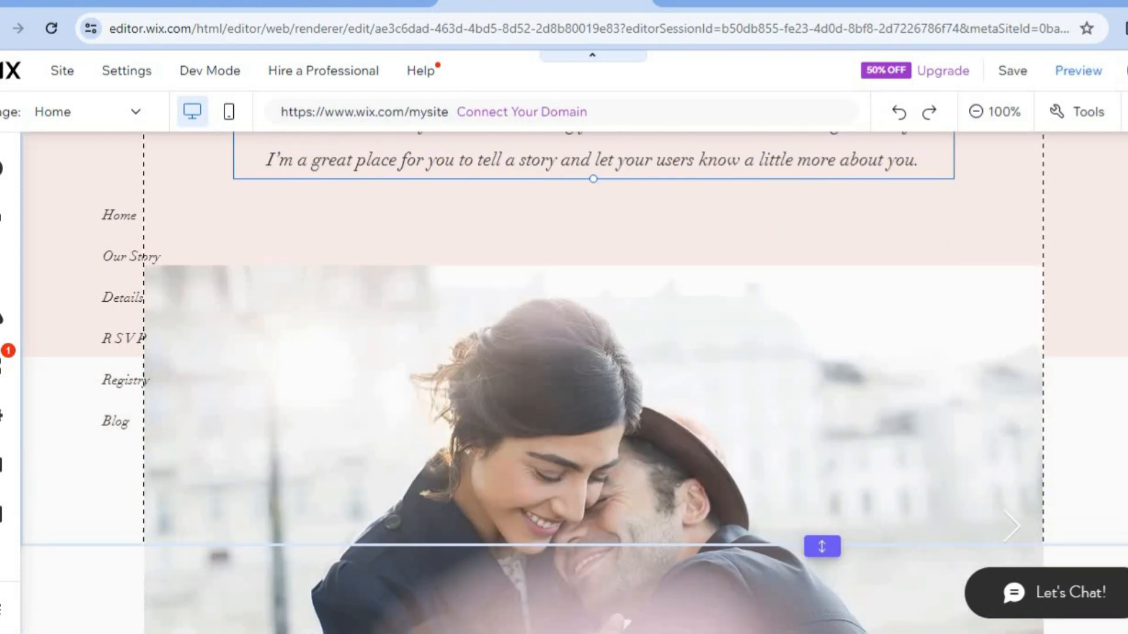
scroll(588, 382, down, 2)
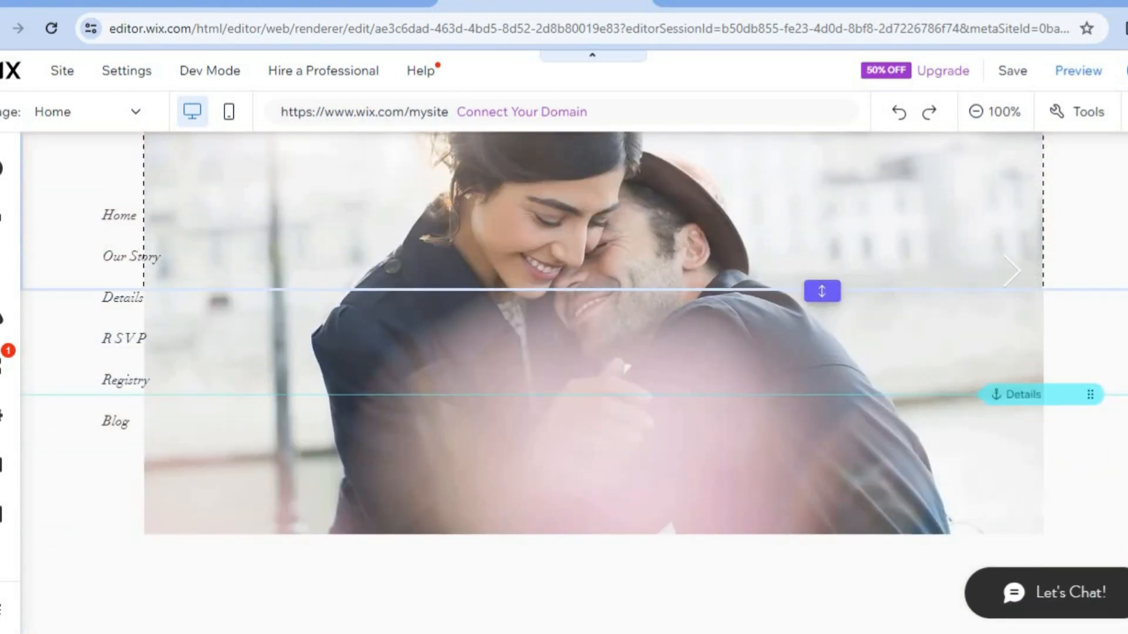
scroll(587, 382, down, 5)
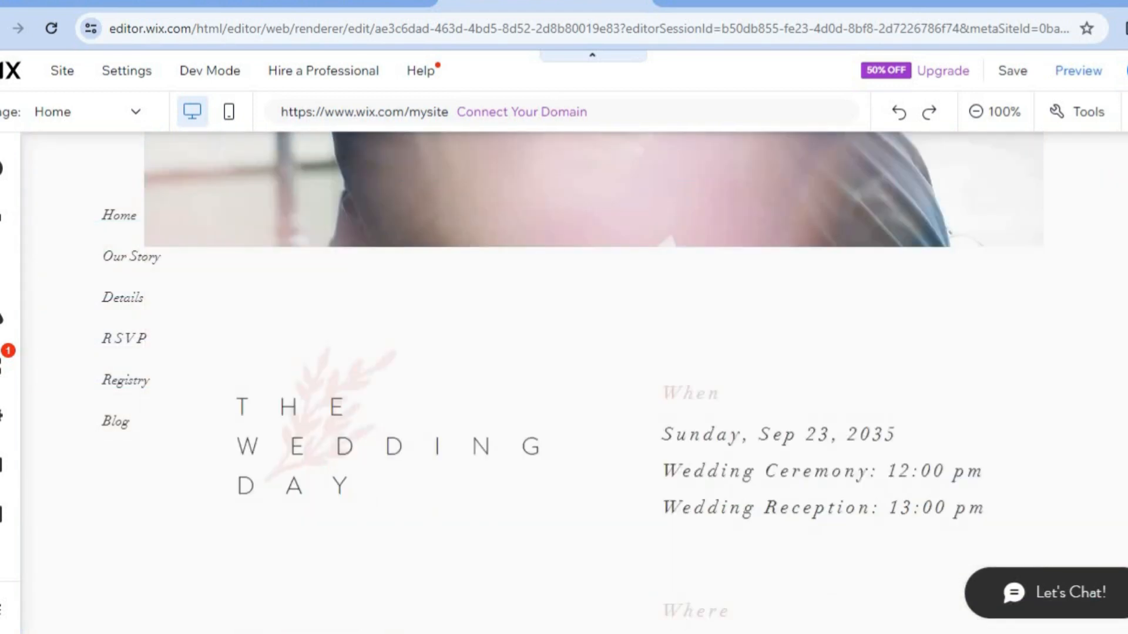
scroll(587, 382, down, 2)
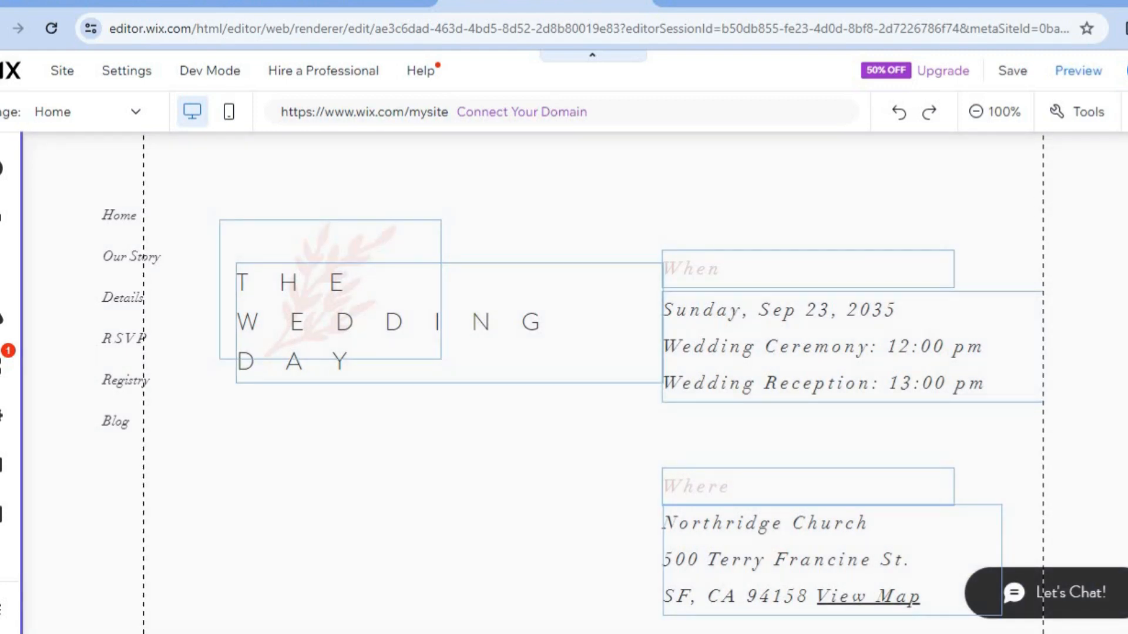
- Return to the start of the Home page and switch the editor to the map page
scroll(575, 382, down, 7)
scroll(576, 382, up, 12)
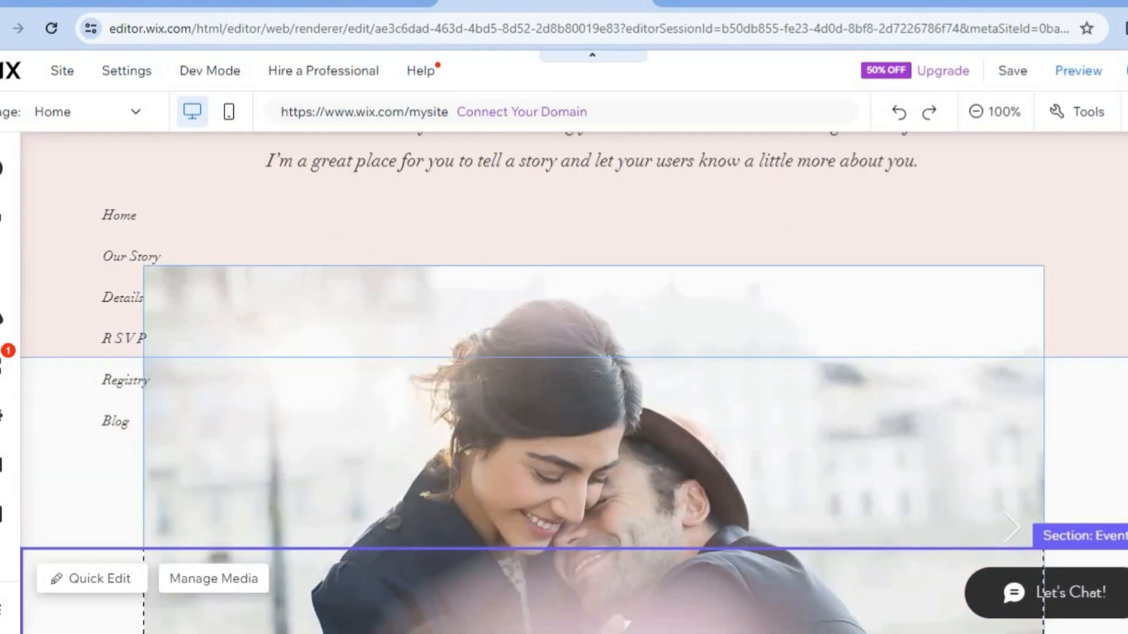
scroll(575, 382, up, 8)
scroll(573, 382, up, 4)
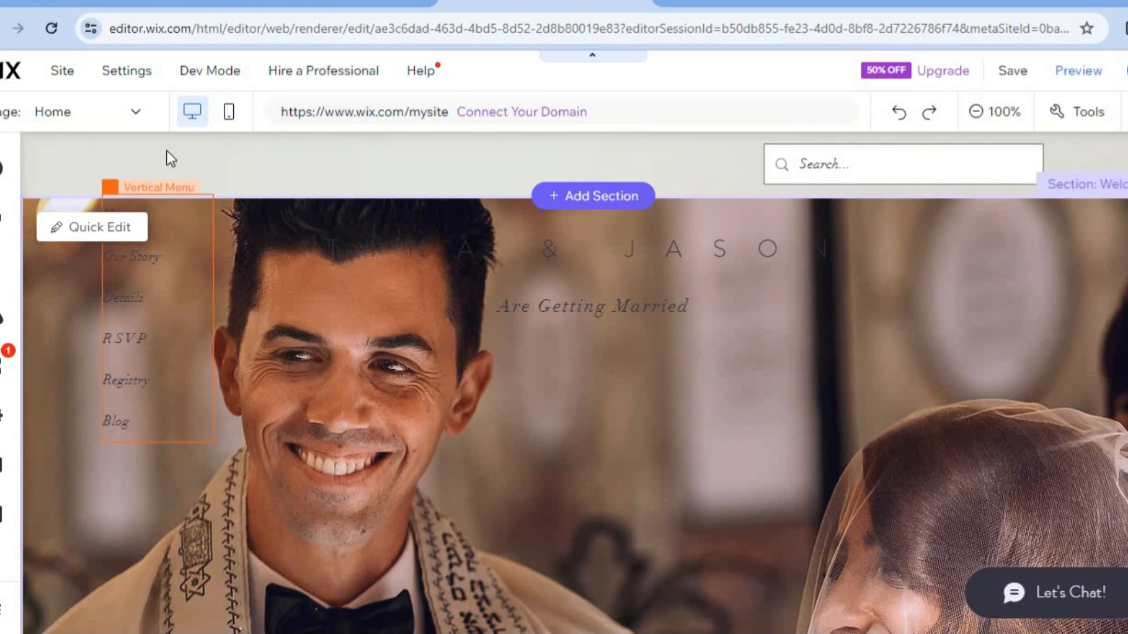
click(111, 117)
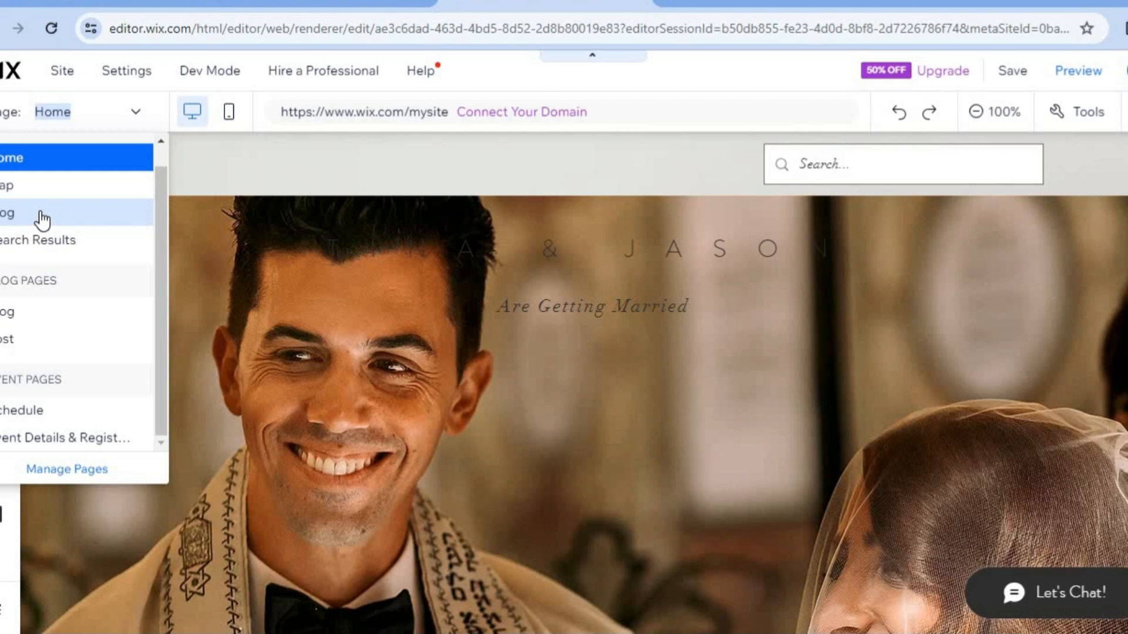
click(47, 191)
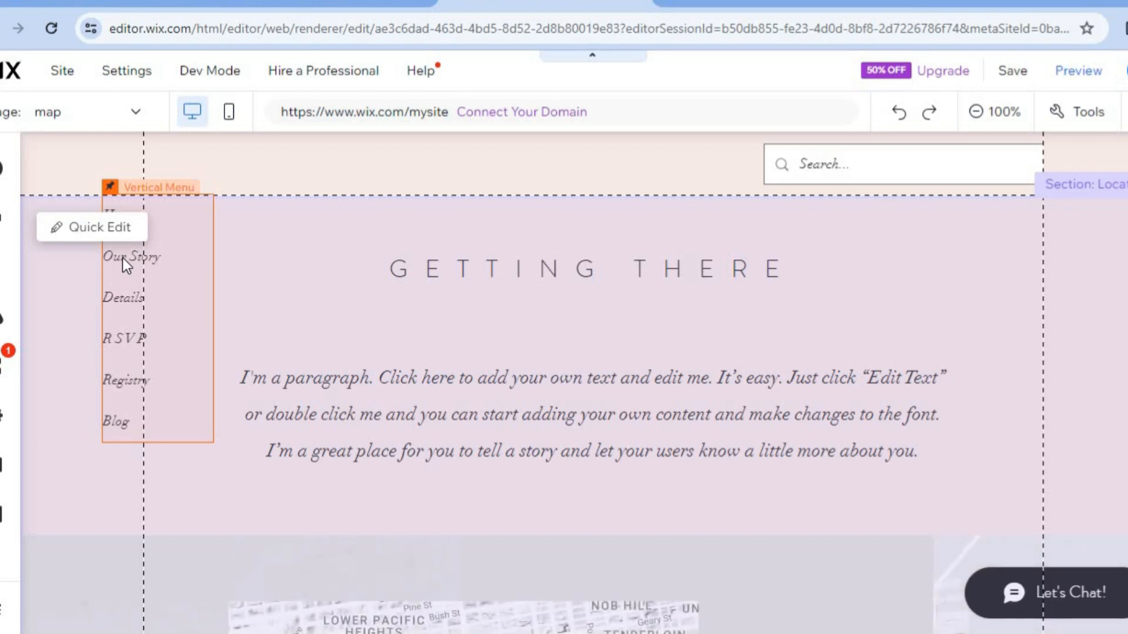
- Open the page management list for the site's vertical menu, review its entries, and close it
click(122, 258)
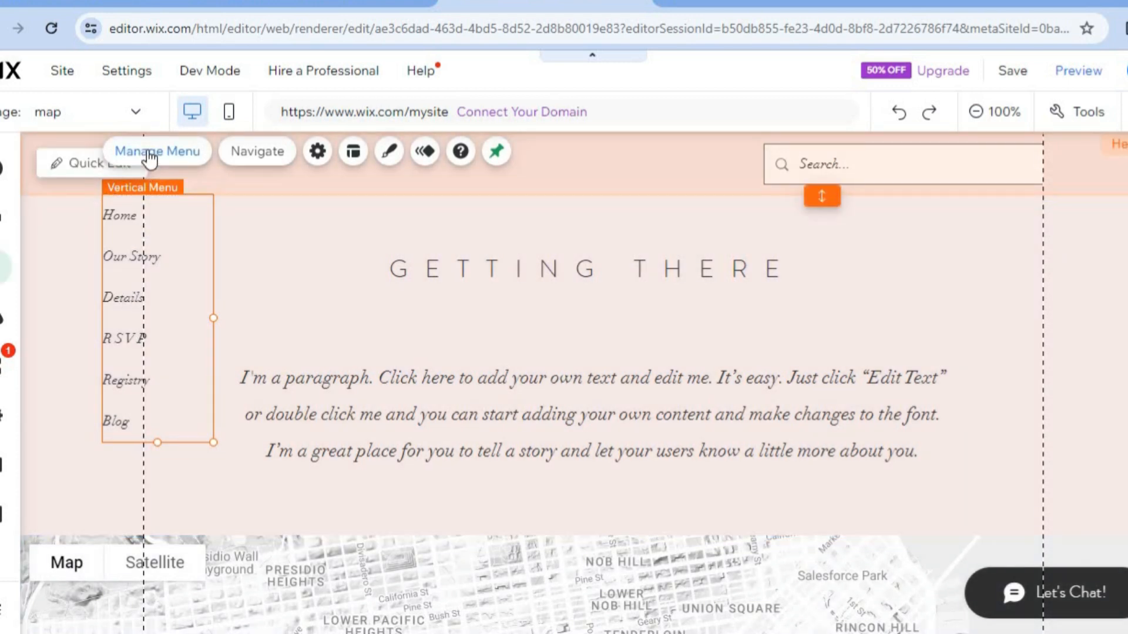
click(150, 156)
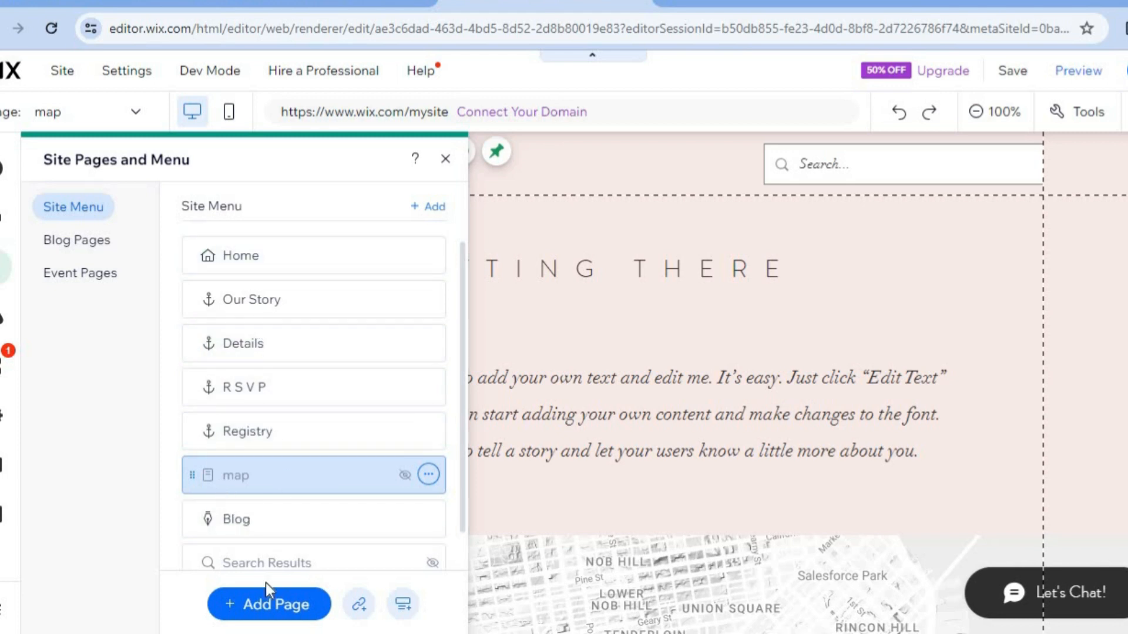
click(448, 161)
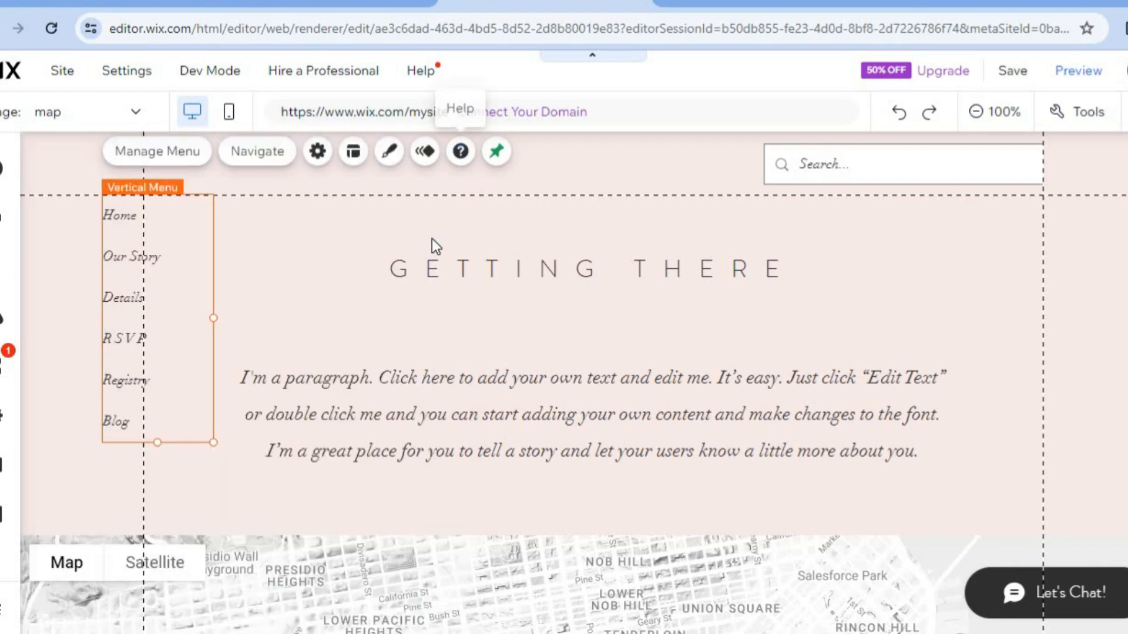
- Look over the map page's Getting There text, the Northridge Church map and the footer
scroll(587, 352, down, 5)
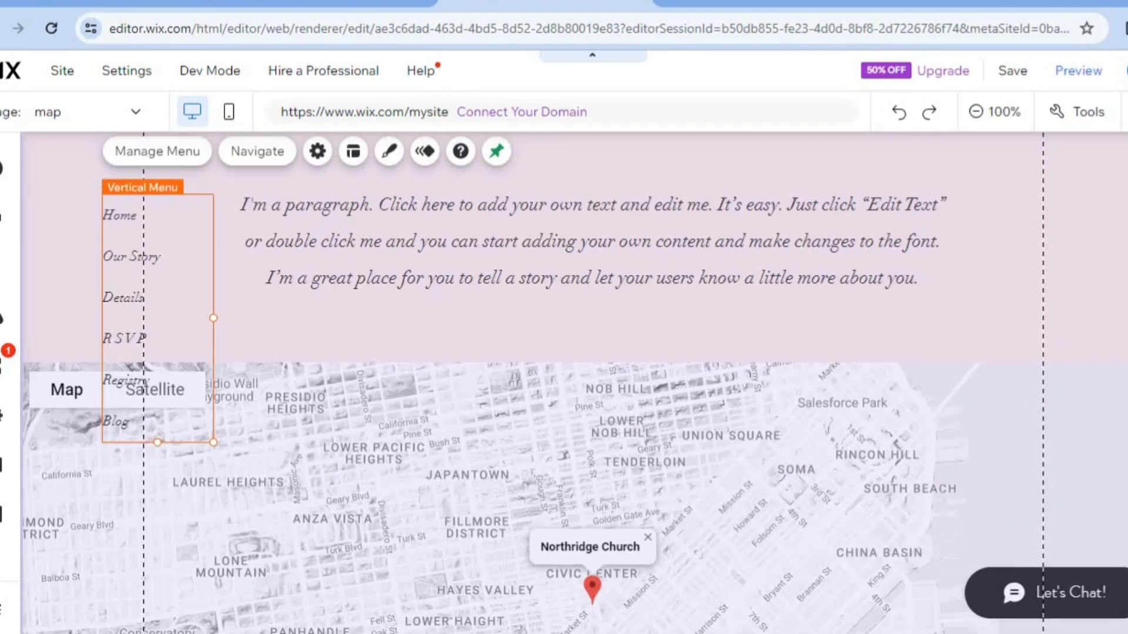
scroll(576, 382, down, 3)
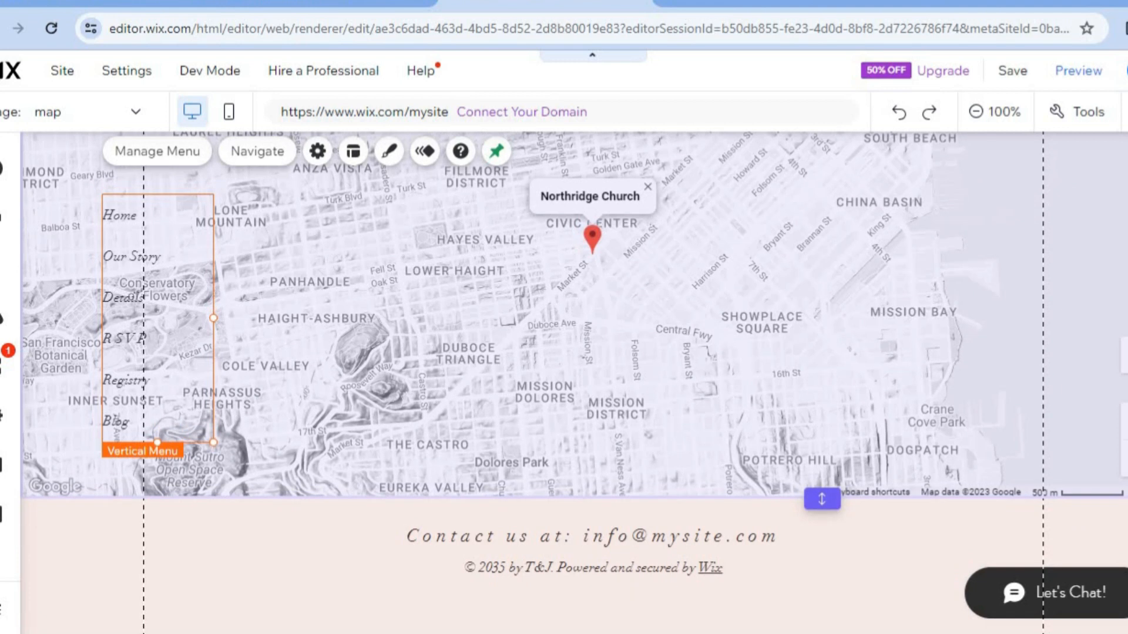
scroll(534, 411, up, 4)
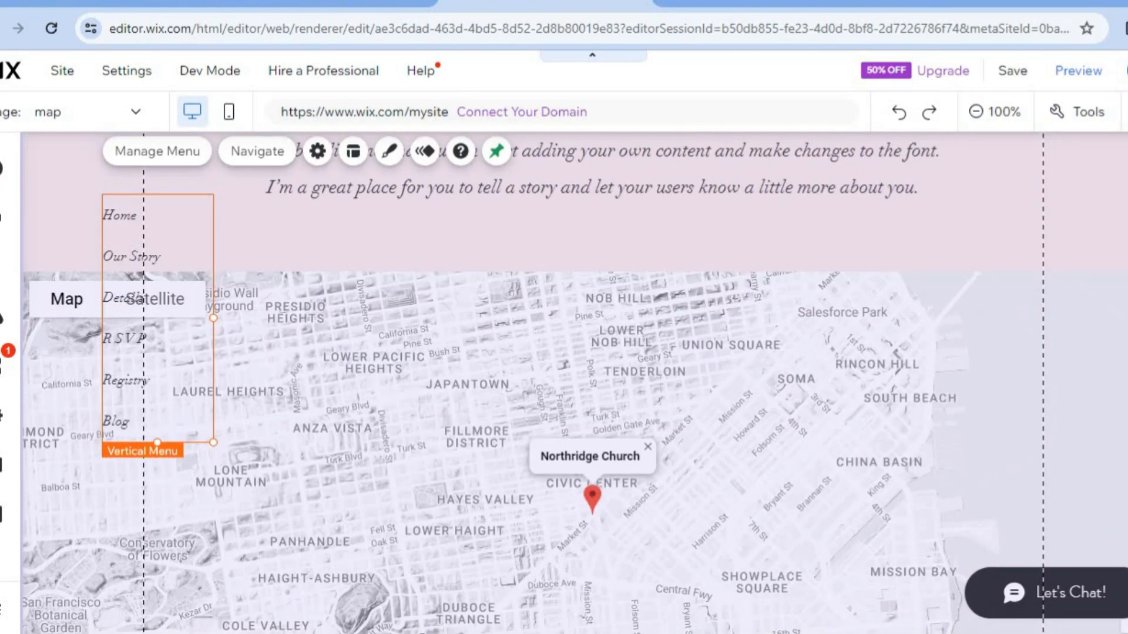
click(420, 379)
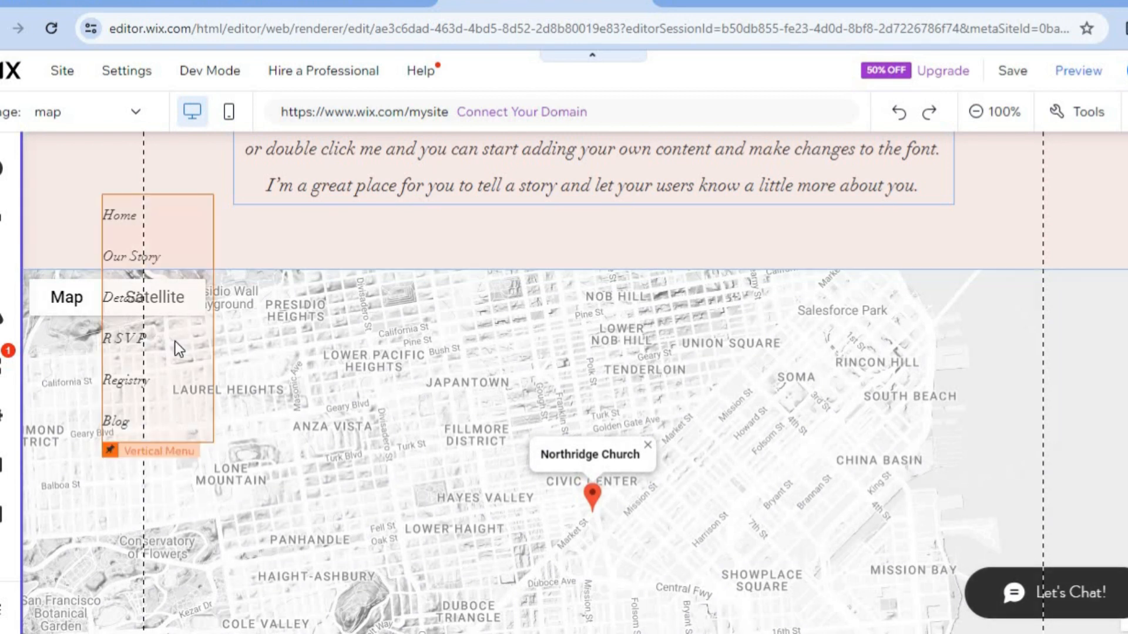
- Check the Locations section's Quick Edit content options, close them, and look over the section once more
click(1124, 441)
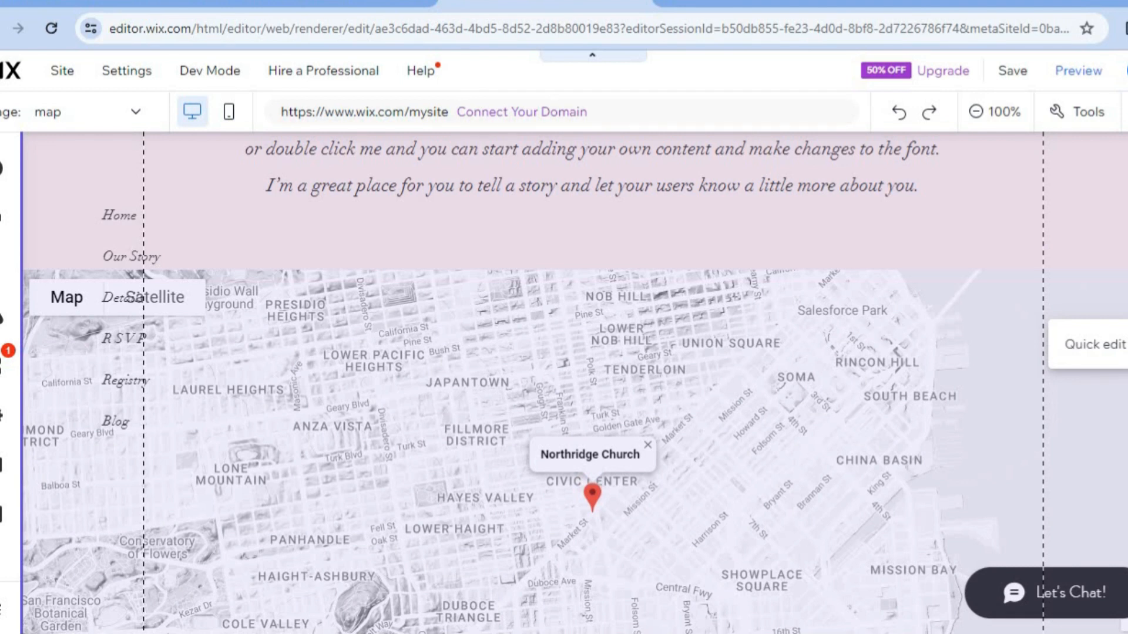
click(1095, 345)
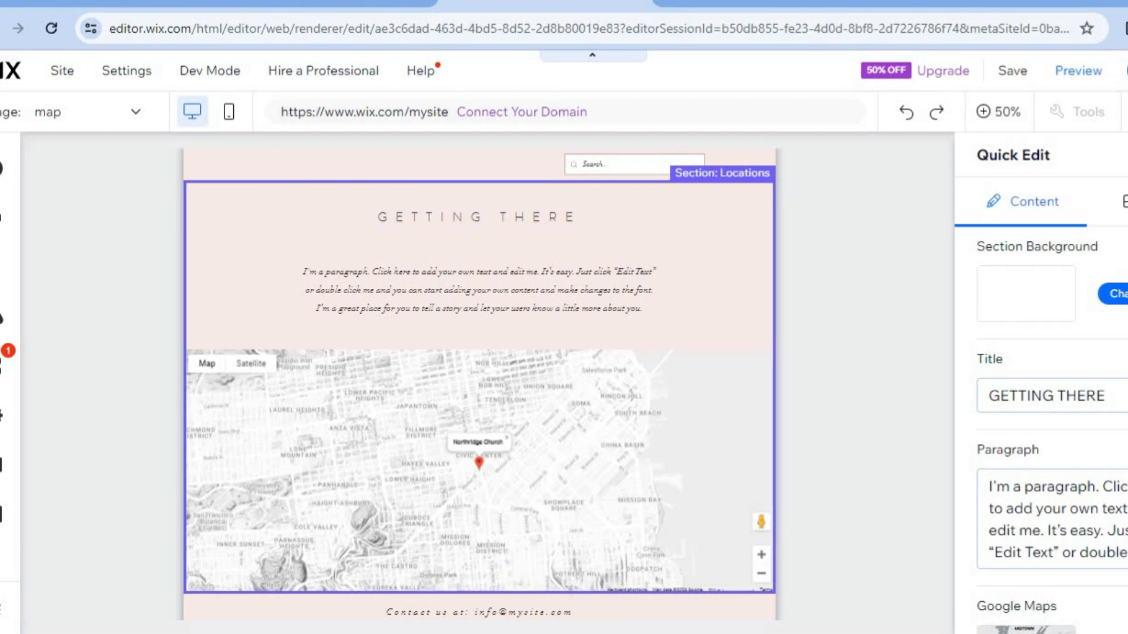
click(1127, 156)
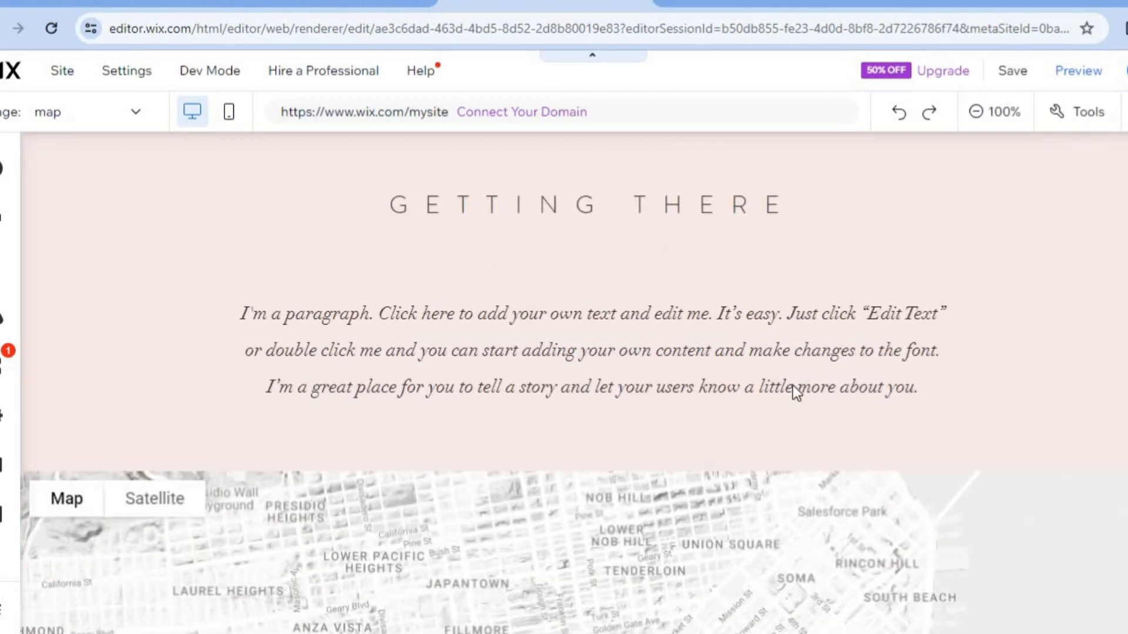
scroll(575, 382, down, 6)
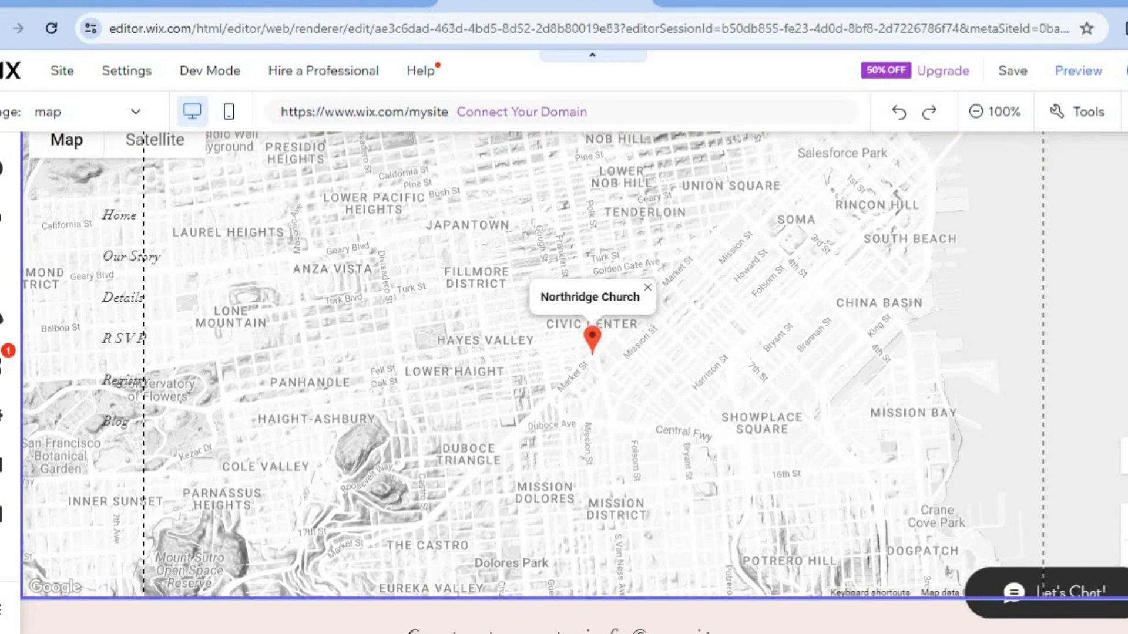
scroll(575, 382, up, 7)
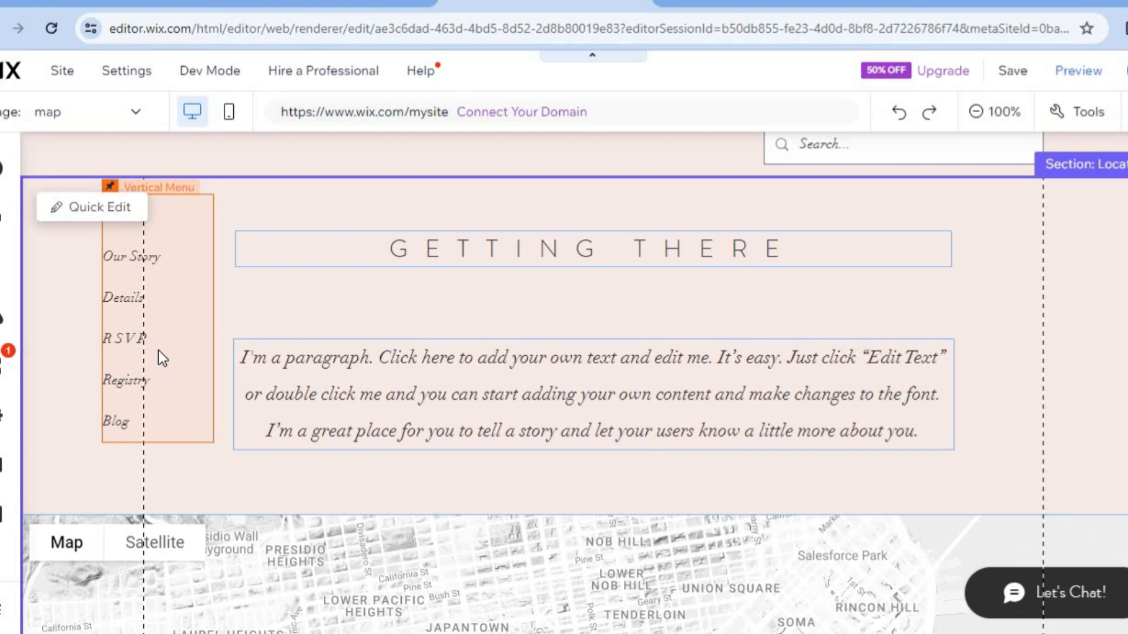
- Switch to the Event Details & Registration page and examine its Time & Location, About the event and RSVP content
click(119, 120)
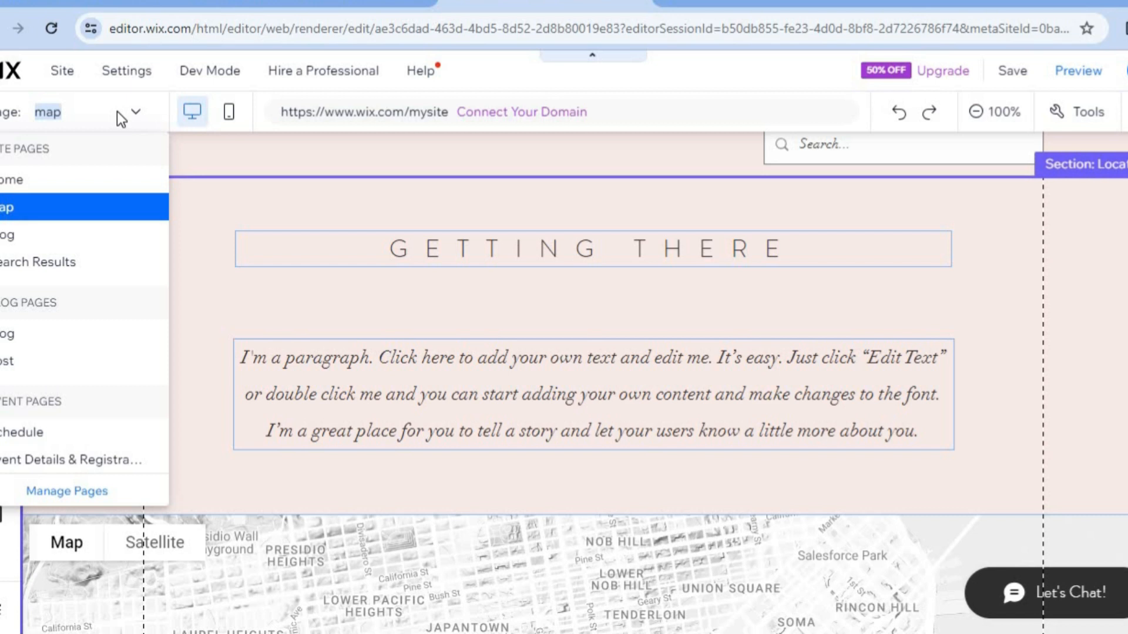
click(93, 460)
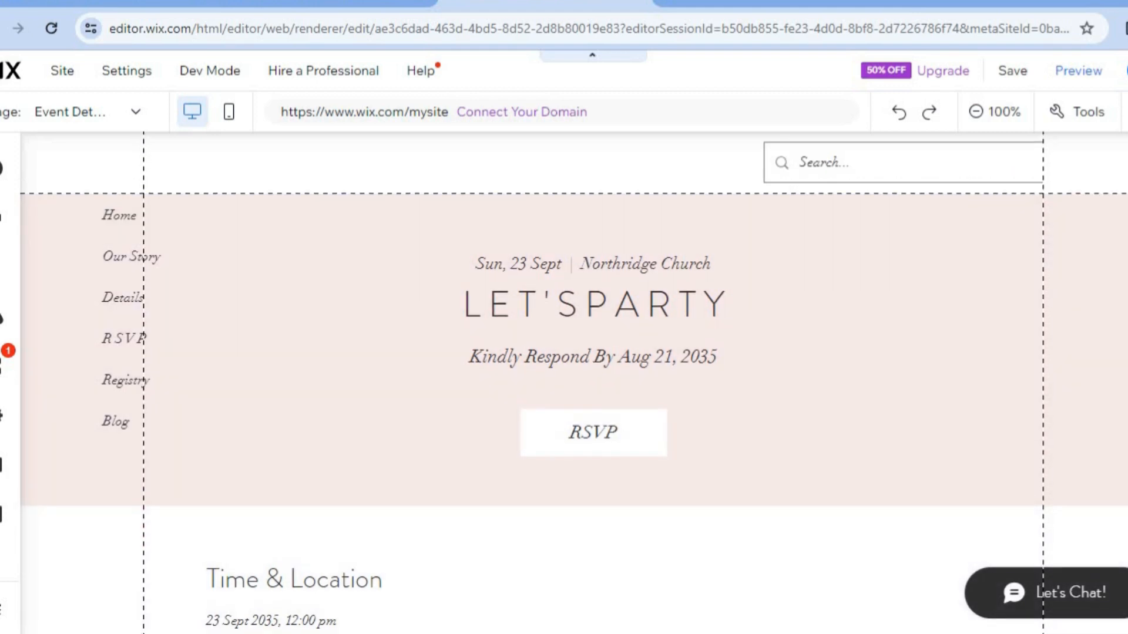
scroll(573, 381, down, 3)
scroll(561, 253, down, 3)
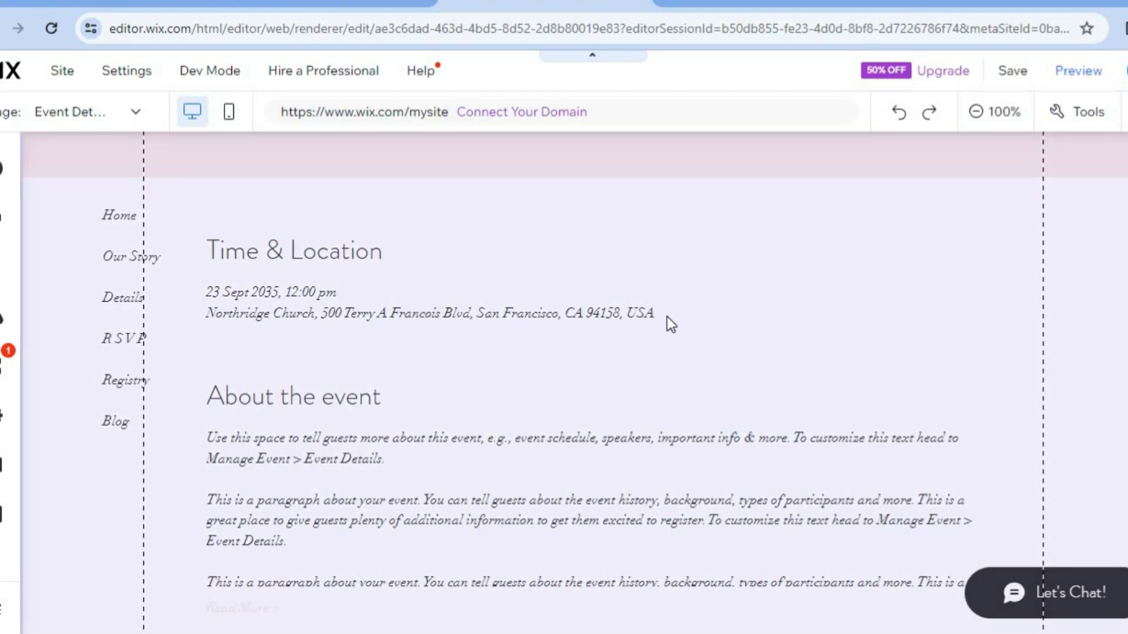
scroll(667, 317, down, 3)
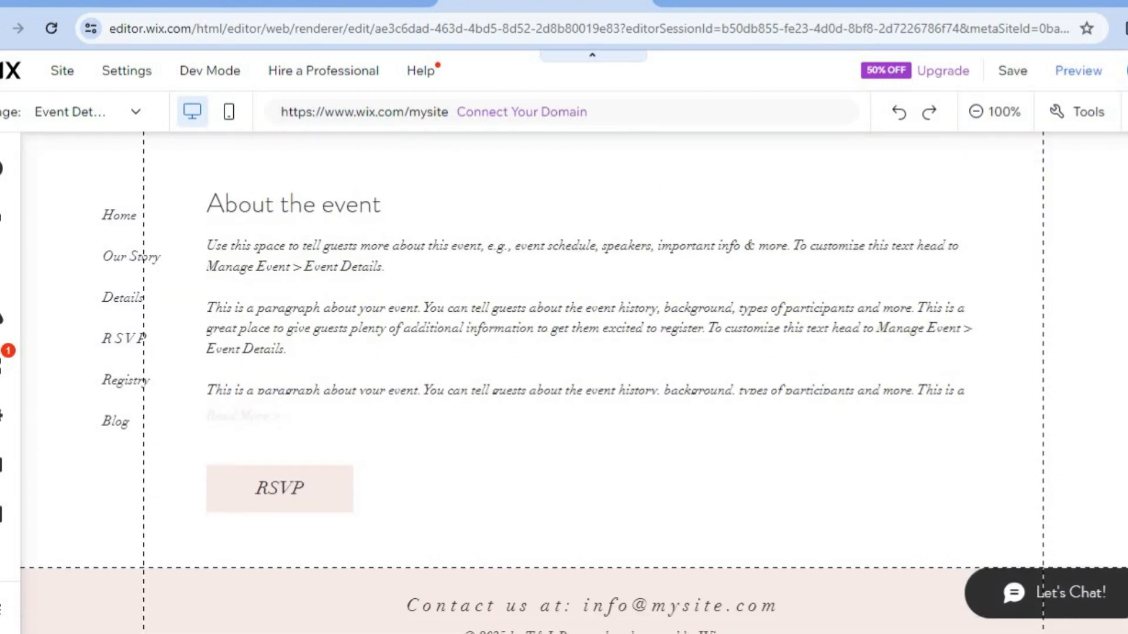
scroll(561, 382, down, 1)
scroll(604, 426, up, 3)
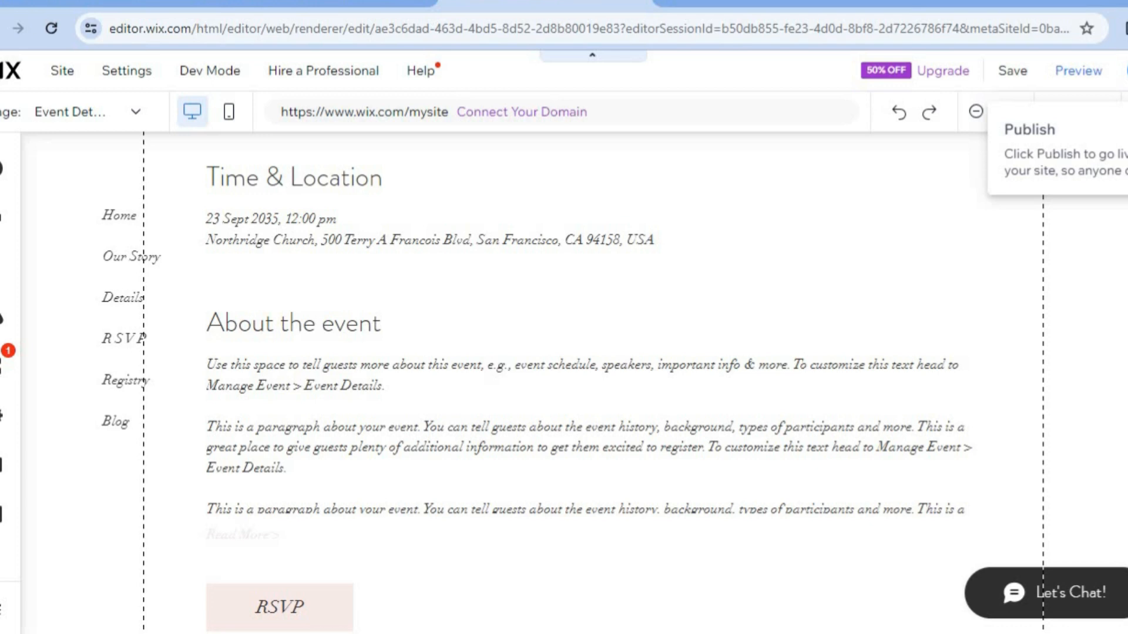
- Publish the wedding site and open its live version
click(1127, 71)
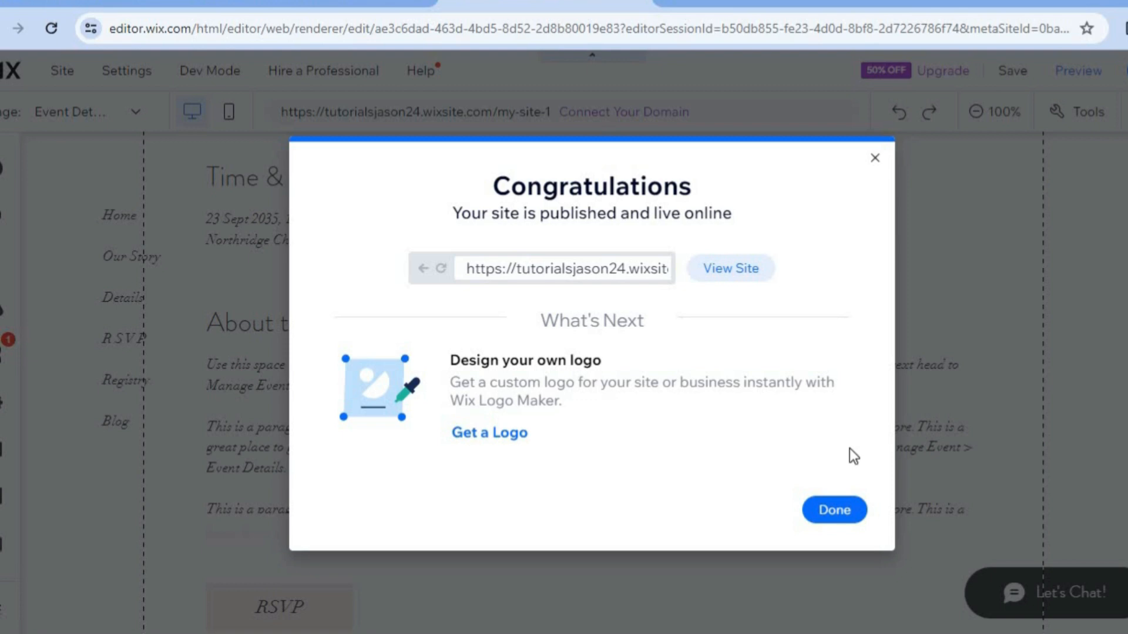
click(736, 271)
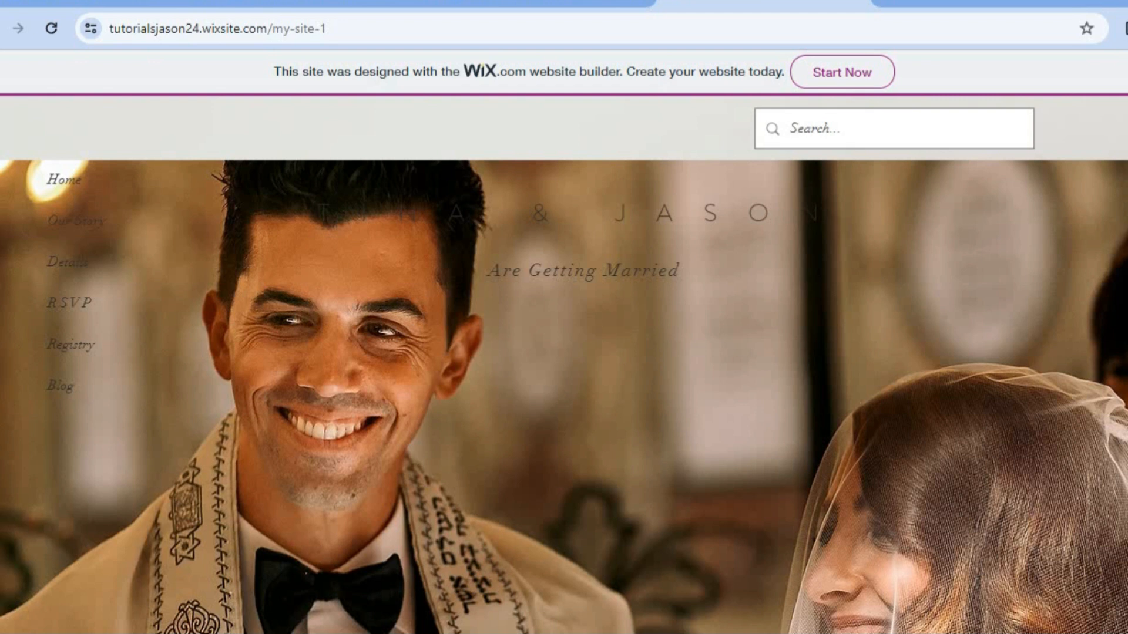
- Look through the published home page and try the Our Story and Registry links in its site menu
scroll(564, 365, down, 5)
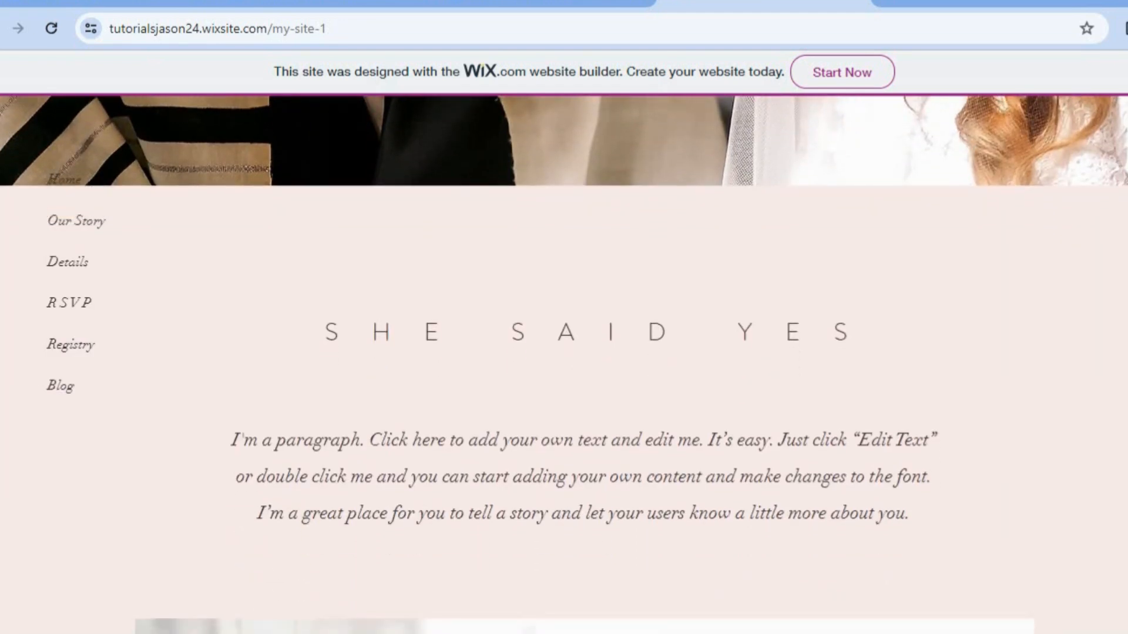
scroll(564, 364, down, 6)
scroll(564, 364, up, 11)
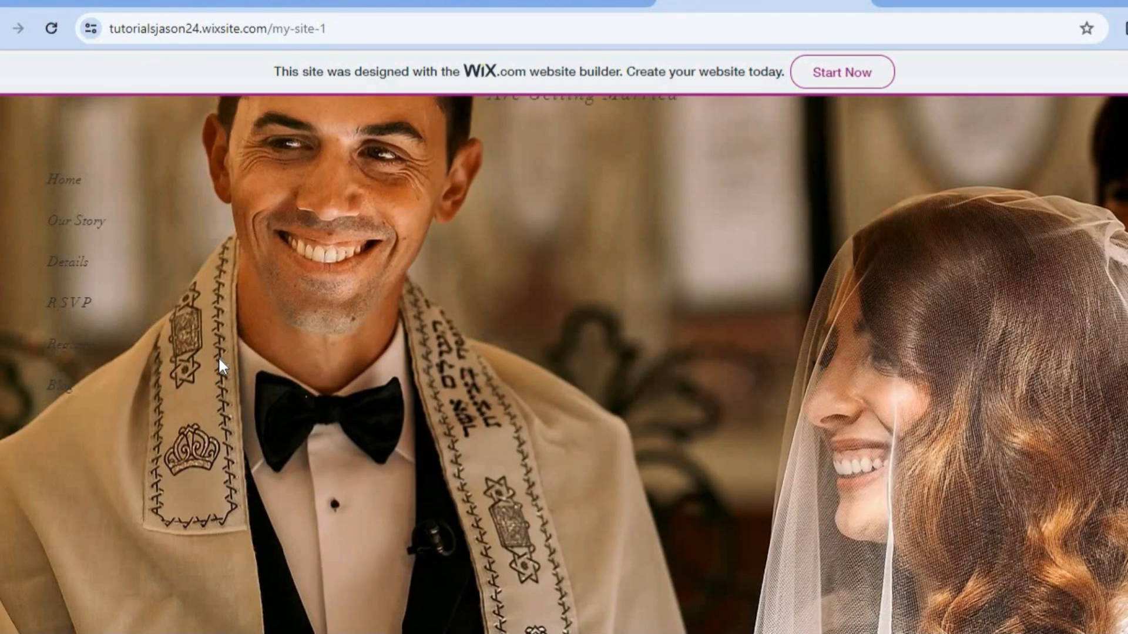
click(76, 228)
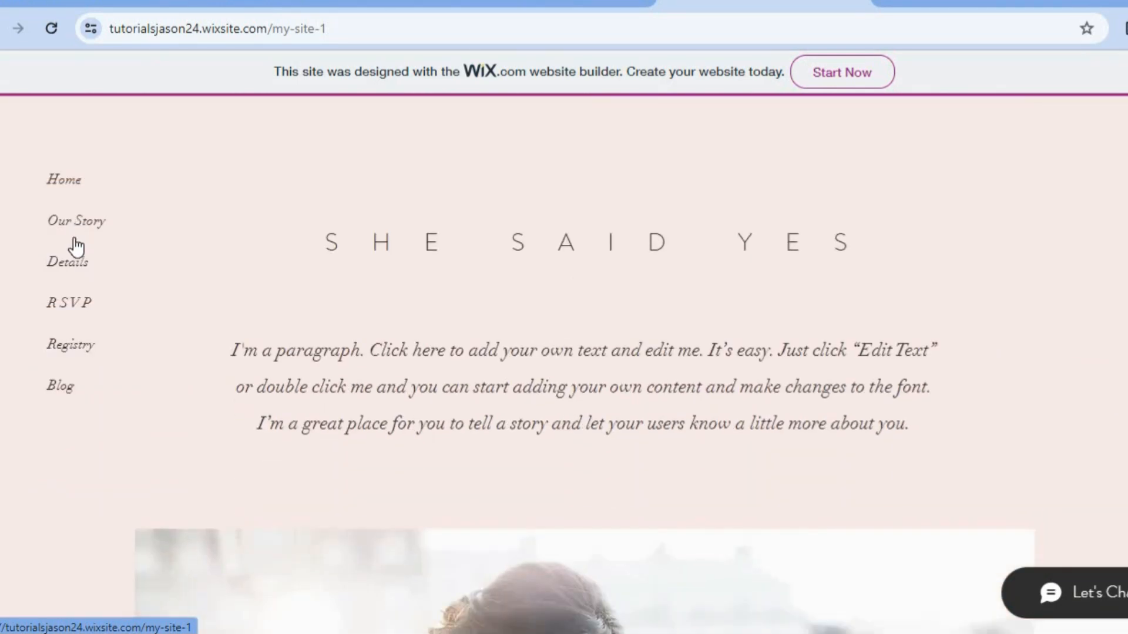
click(69, 340)
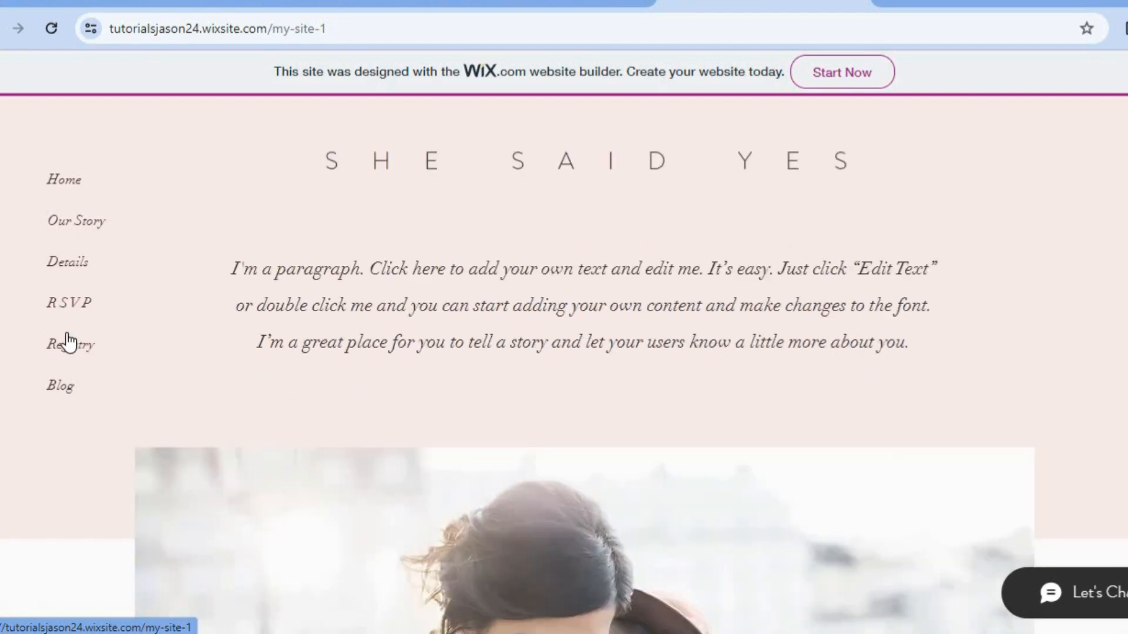